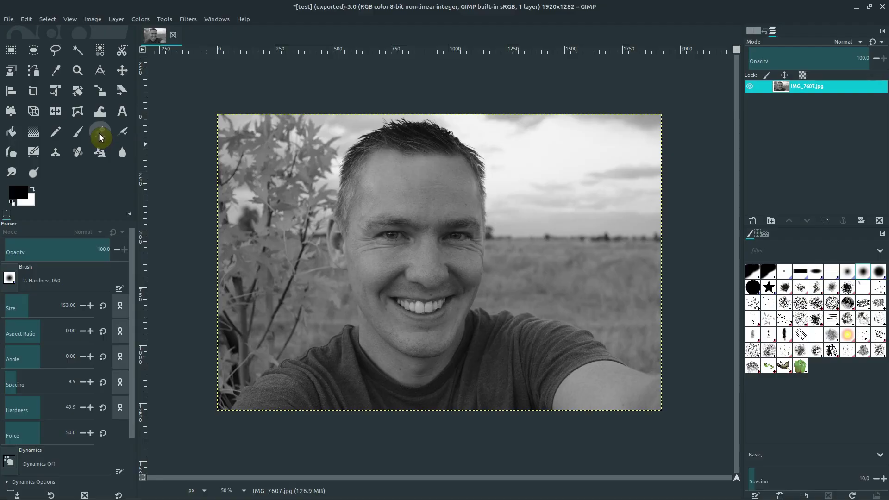
Erase the photo's top-left corner and the foliage down its left edge, extending up to the top.
{"action": "mouse_move", "coordinate": [232, 145]}
{"action": "left_mouse_down"}
{"action": "mouse_move", "coordinate": [239, 128]}
{"action": "mouse_move", "coordinate": [218, 146]}
{"action": "mouse_move", "coordinate": [227, 126]}
{"action": "mouse_move", "coordinate": [262, 119]}
{"action": "mouse_move", "coordinate": [209, 190]}
{"action": "mouse_move", "coordinate": [218, 175]}
{"action": "mouse_move", "coordinate": [252, 155]}
{"action": "mouse_move", "coordinate": [249, 172]}
{"action": "mouse_move", "coordinate": [282, 139]}
{"action": "mouse_move", "coordinate": [245, 158]}
{"action": "mouse_move", "coordinate": [224, 208]}
{"action": "mouse_move", "coordinate": [278, 138]}
{"action": "mouse_move", "coordinate": [261, 151]}
{"action": "left_mouse_up"}
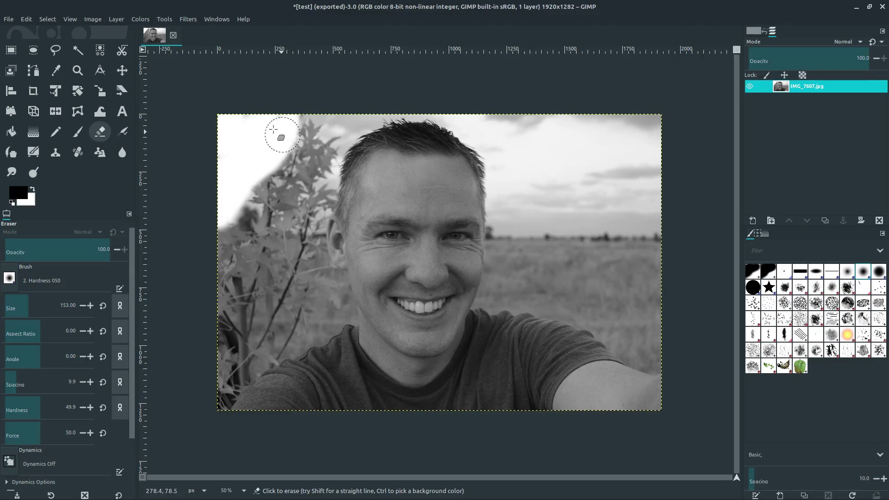
{"action": "mouse_move", "coordinate": [288, 112]}
{"action": "left_mouse_down"}
{"action": "mouse_move", "coordinate": [251, 145]}
{"action": "mouse_move", "coordinate": [208, 256]}
{"action": "mouse_move", "coordinate": [236, 240]}
{"action": "mouse_move", "coordinate": [252, 201]}
{"action": "mouse_move", "coordinate": [260, 210]}
{"action": "mouse_move", "coordinate": [303, 128]}
{"action": "mouse_move", "coordinate": [231, 210]}
{"action": "mouse_move", "coordinate": [224, 283]}
{"action": "mouse_move", "coordinate": [270, 222]}
{"action": "mouse_move", "coordinate": [214, 308]}
{"action": "mouse_move", "coordinate": [273, 172]}
{"action": "mouse_move", "coordinate": [260, 213]}
{"action": "mouse_move", "coordinate": [257, 196]}
{"action": "mouse_move", "coordinate": [235, 225]}
{"action": "mouse_move", "coordinate": [245, 203]}
{"action": "mouse_move", "coordinate": [275, 178]}
{"action": "mouse_move", "coordinate": [300, 129]}
{"action": "mouse_move", "coordinate": [274, 223]}
{"action": "mouse_move", "coordinate": [317, 171]}
{"action": "mouse_move", "coordinate": [336, 121]}
{"action": "mouse_move", "coordinate": [276, 272]}
{"action": "mouse_move", "coordinate": [271, 279]}
{"action": "mouse_move", "coordinate": [268, 268]}
{"action": "mouse_move", "coordinate": [229, 321]}
{"action": "mouse_move", "coordinate": [225, 371]}
{"action": "mouse_move", "coordinate": [270, 243]}
{"action": "mouse_move", "coordinate": [252, 339]}
{"action": "mouse_move", "coordinate": [276, 287]}
{"action": "mouse_move", "coordinate": [275, 213]}
{"action": "left_mouse_up"}
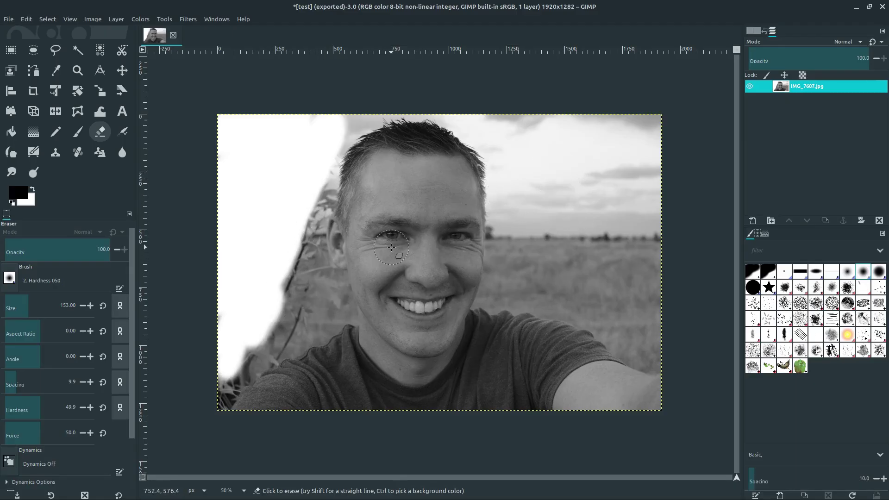
{"action": "left_click_drag", "start_coordinate": [291, 159], "coordinate": [330, 116]}
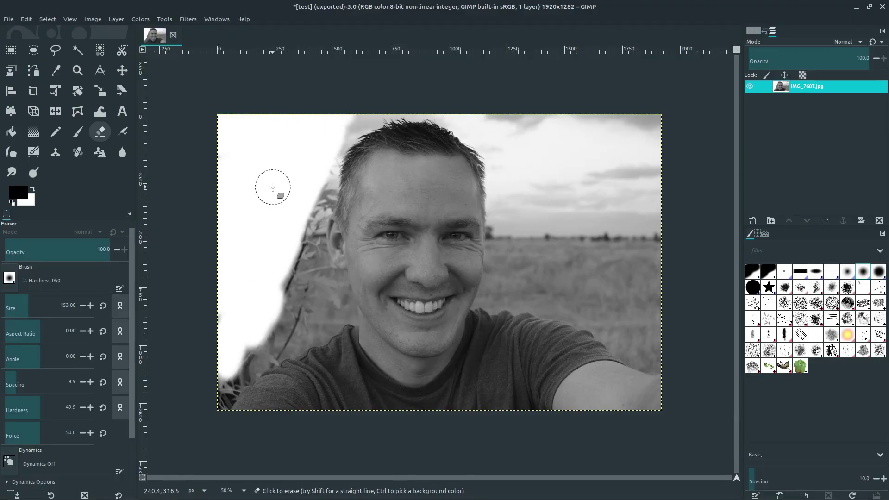
Open 1200px-The_GIMP_icon_-_gnome.svg.png from the desktop in Xviewer and move its window up and right.
{"action": "left_click", "coordinate": [857, 6]}
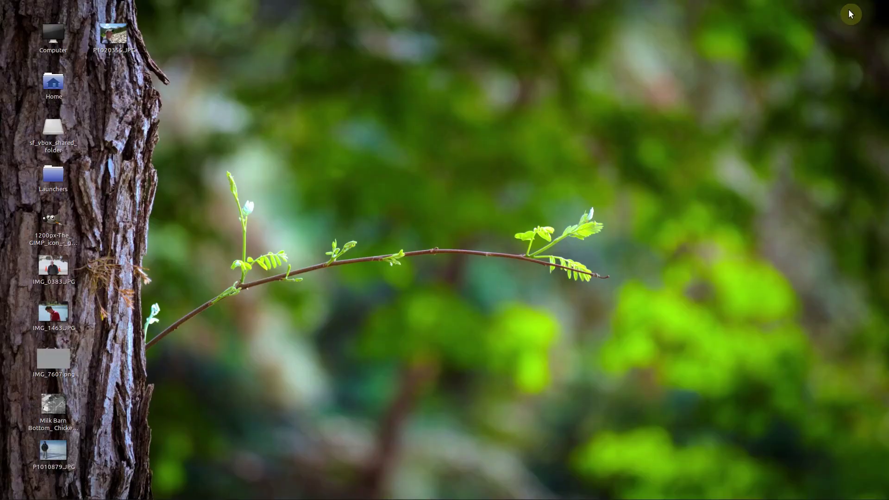
{"action": "double_click", "coordinate": [59, 229]}
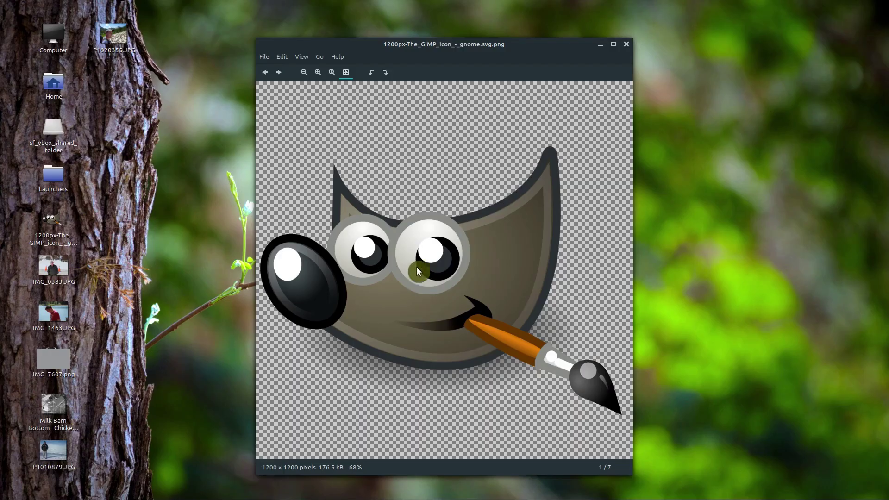
{"action": "left_click_drag", "start_coordinate": [419, 51], "coordinate": [481, 33]}
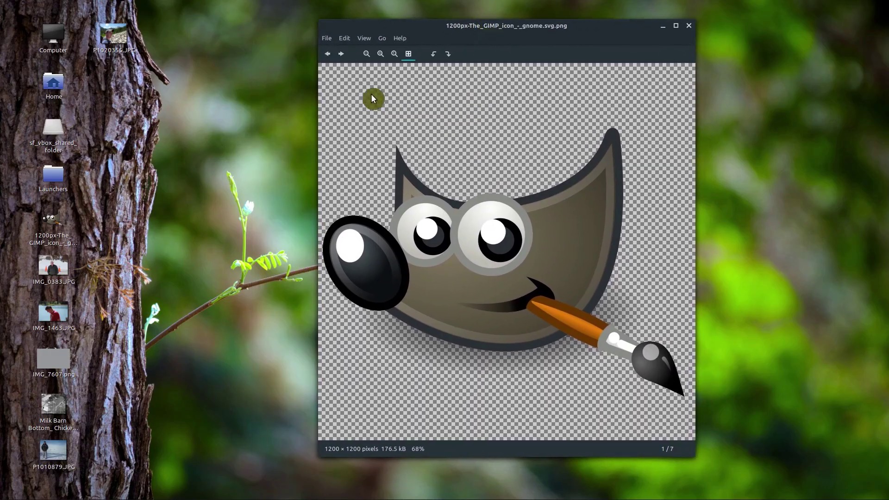
{"action": "key", "text": "super"}
{"action": "scroll", "coordinate": [396, 99], "scroll_direction": "up", "scroll_amount": 5}
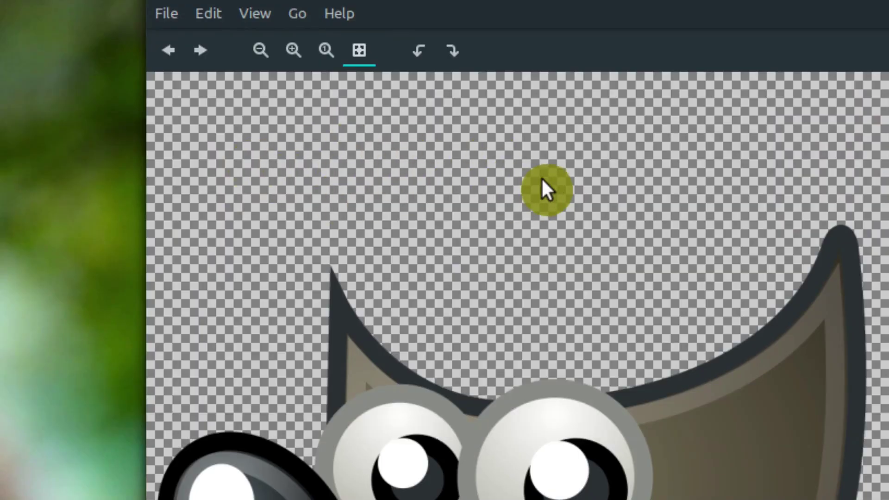
{"action": "key", "text": "super"}
{"action": "scroll", "coordinate": [540, 179], "scroll_direction": "down", "scroll_amount": 5}
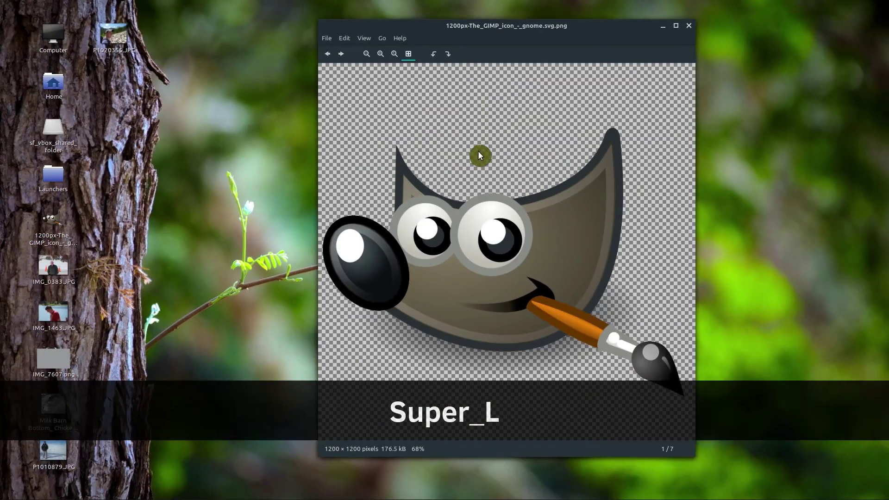
Close Xviewer and move the GIMP icon PNG higher up among the desktop icons.
{"action": "left_click", "coordinate": [688, 26]}
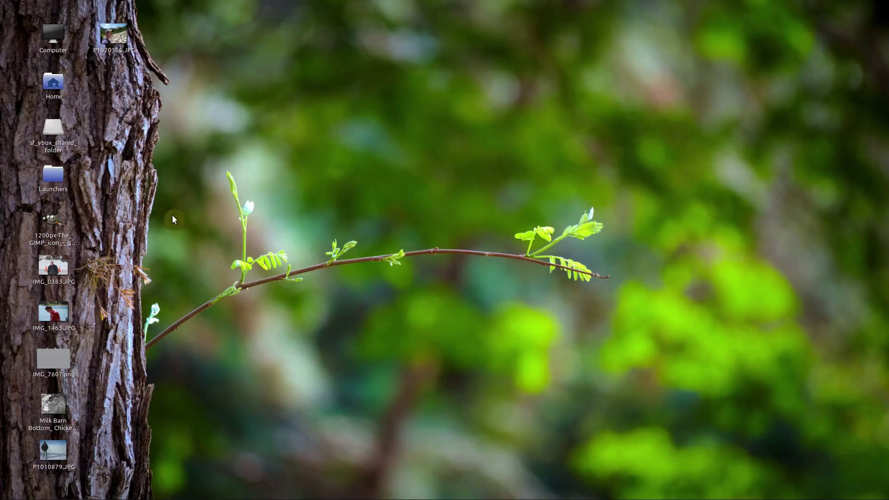
{"action": "key", "text": "super"}
{"action": "scroll", "coordinate": [171, 215], "scroll_direction": "up", "scroll_amount": 3}
{"action": "scroll", "coordinate": [4, 209], "scroll_direction": "up", "scroll_amount": 3}
{"action": "key", "text": "super"}
{"action": "scroll", "coordinate": [112, 216], "scroll_direction": "up", "scroll_amount": 2}
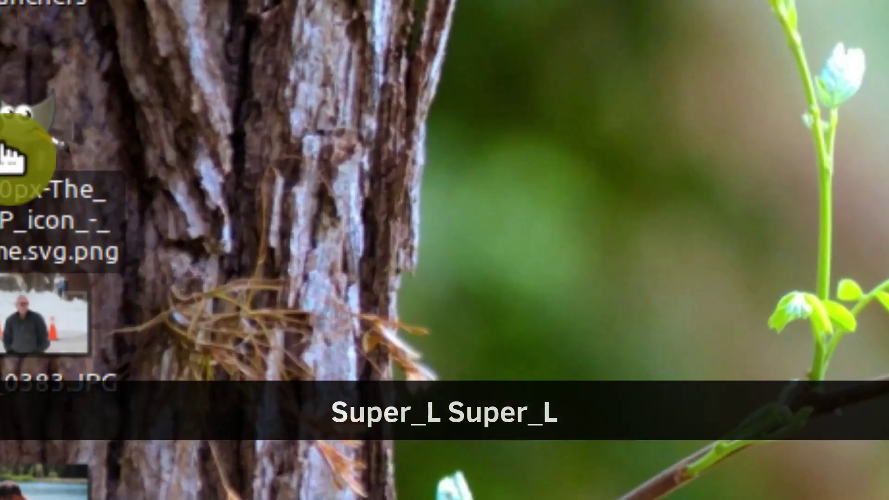
{"action": "left_click_drag", "start_coordinate": [224, 222], "coordinate": [218, 81]}
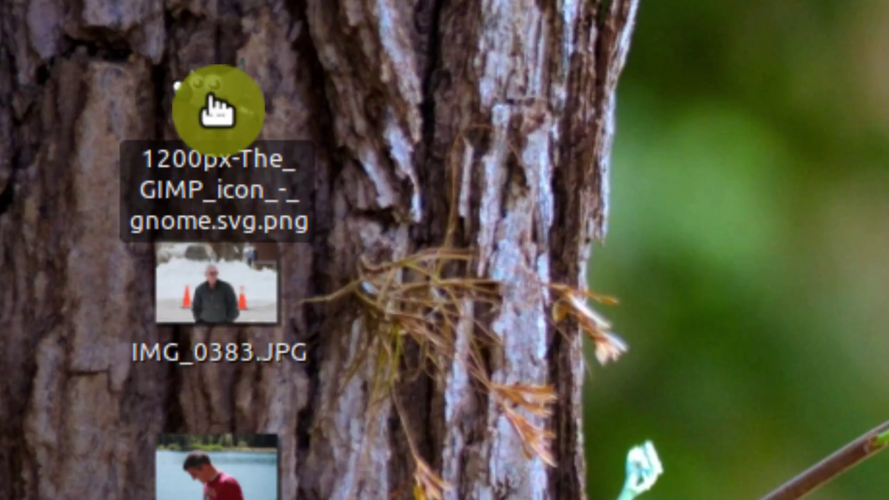
{"action": "key", "text": "super"}
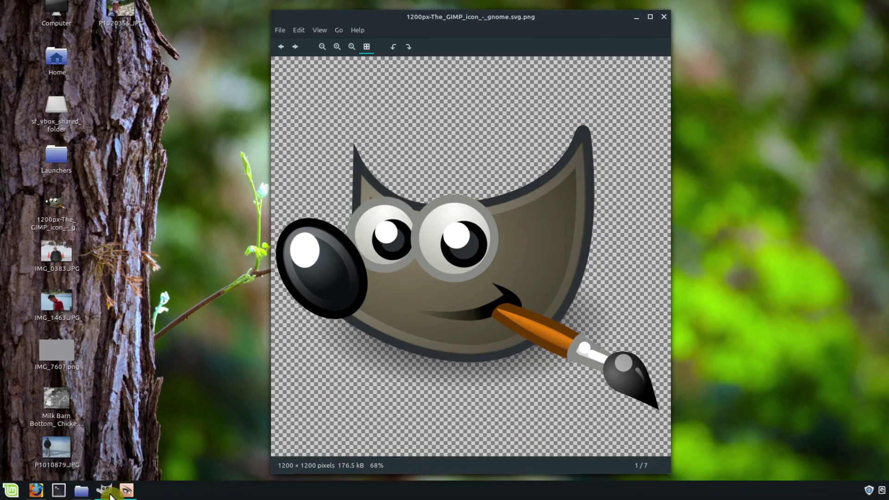
Back in GIMP, erase patches of background and hair, then undo those strokes with Ctrl+Z.
{"action": "left_click", "coordinate": [121, 494]}
{"action": "left_click", "coordinate": [104, 490]}
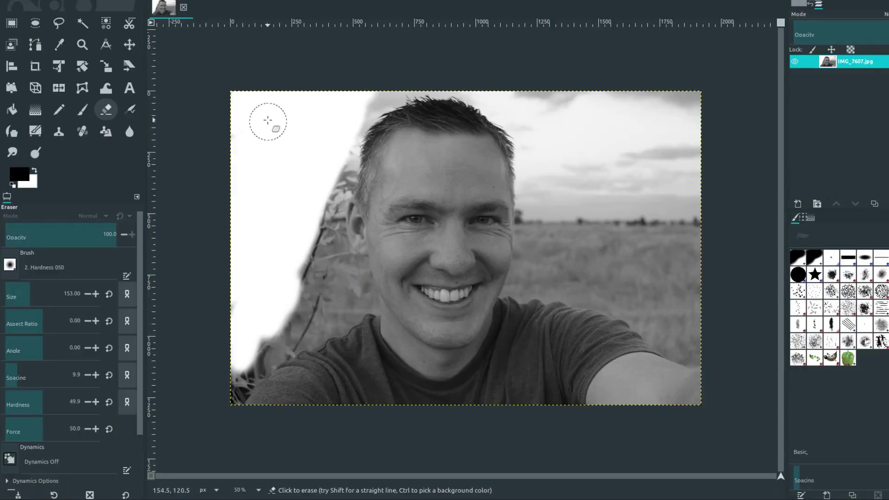
{"action": "mouse_move", "coordinate": [268, 121]}
{"action": "left_mouse_down"}
{"action": "mouse_move", "coordinate": [292, 282]}
{"action": "mouse_move", "coordinate": [330, 222]}
{"action": "mouse_move", "coordinate": [315, 234]}
{"action": "mouse_move", "coordinate": [262, 362]}
{"action": "mouse_move", "coordinate": [246, 315]}
{"action": "mouse_move", "coordinate": [300, 320]}
{"action": "mouse_move", "coordinate": [274, 130]}
{"action": "left_mouse_up"}
{"action": "mouse_move", "coordinate": [408, 133]}
{"action": "left_mouse_down"}
{"action": "mouse_move", "coordinate": [371, 164]}
{"action": "mouse_move", "coordinate": [435, 147]}
{"action": "mouse_move", "coordinate": [376, 180]}
{"action": "left_mouse_up"}
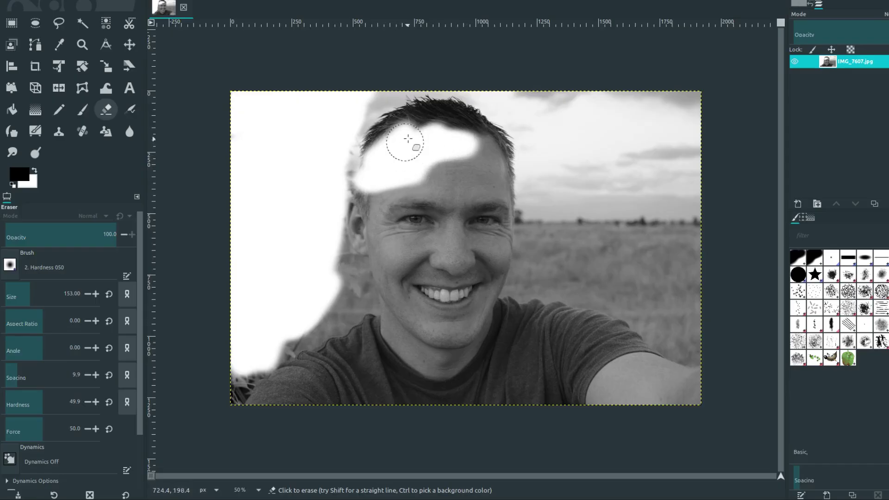
{"action": "mouse_move", "coordinate": [408, 138]}
{"action": "left_mouse_down"}
{"action": "mouse_move", "coordinate": [359, 147]}
{"action": "mouse_move", "coordinate": [347, 164]}
{"action": "mouse_move", "coordinate": [381, 127]}
{"action": "mouse_move", "coordinate": [296, 189]}
{"action": "mouse_move", "coordinate": [367, 115]}
{"action": "left_mouse_up"}
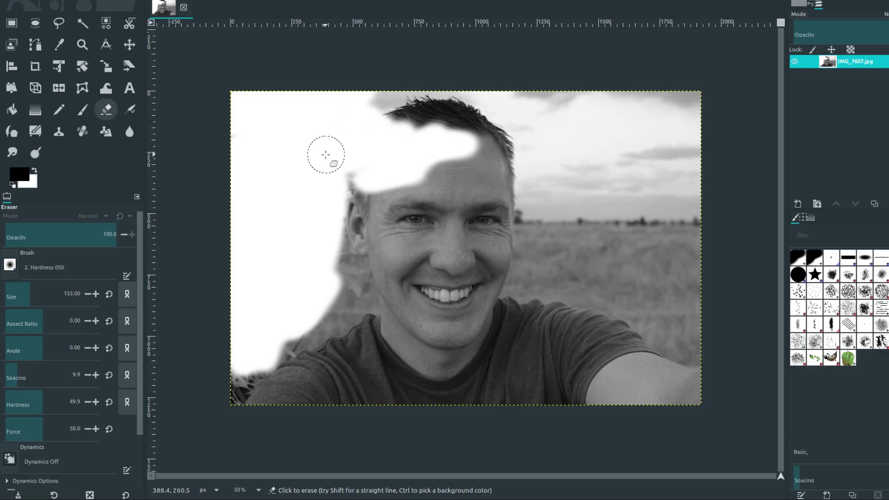
{"action": "key", "text": "ctrl+z"}
{"action": "key", "text": "ctrl+z"}
{"action": "key", "text": "ctrl+z"}
{"action": "key", "text": "ctrl+z"}
{"action": "key", "text": "ctrl+z"}
{"action": "key", "text": "ctrl+z"}
{"action": "key", "text": "ctrl+z"}
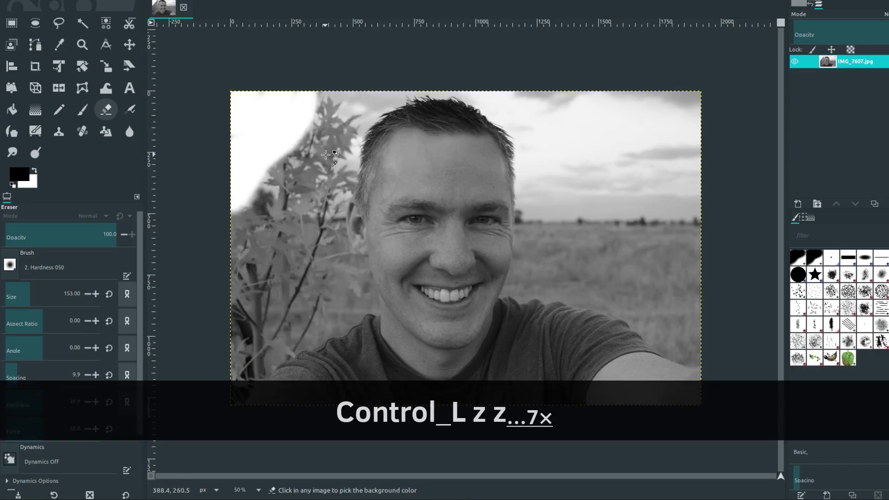
{"action": "key", "text": "ctrl+z"}
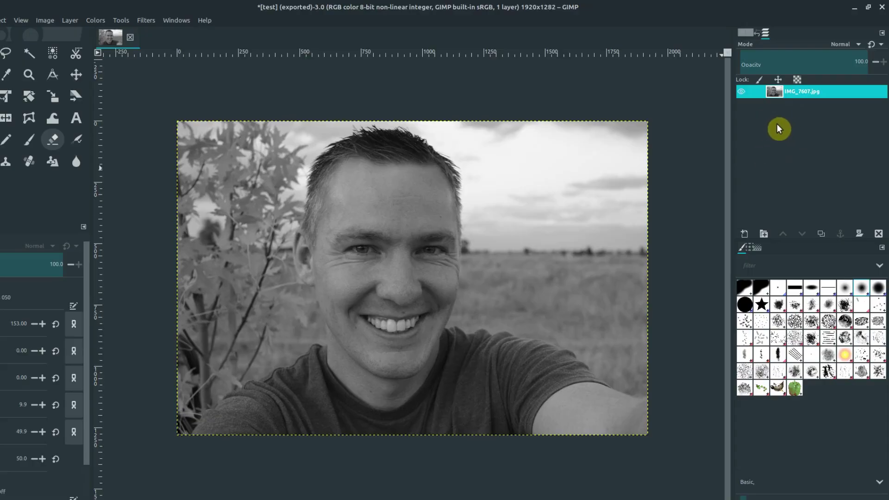
Add an alpha channel to the IMG_7607.jpg layer from its Layers panel context menu.
{"action": "key", "text": "super"}
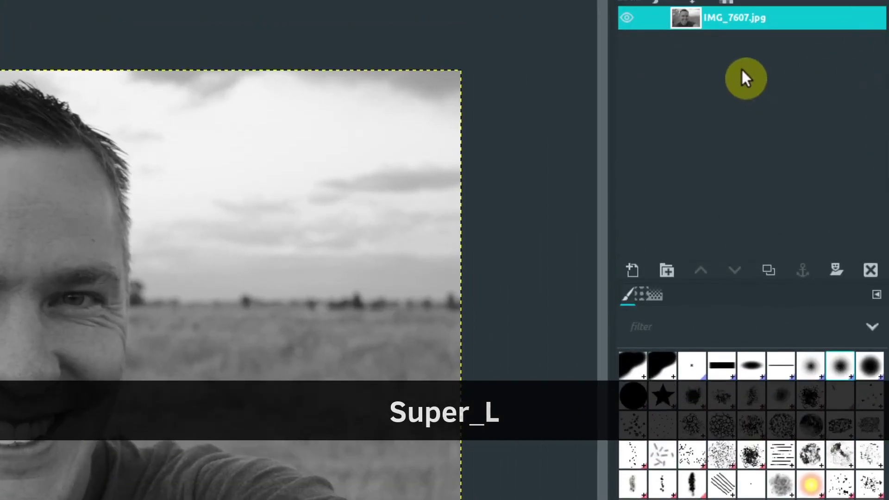
{"action": "right_click", "coordinate": [770, 125]}
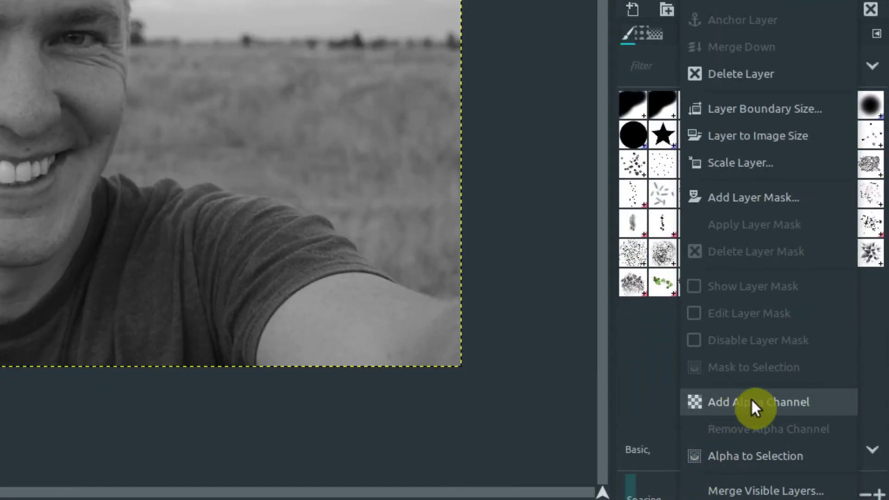
{"action": "left_click", "coordinate": [754, 402]}
{"action": "key", "text": "super"}
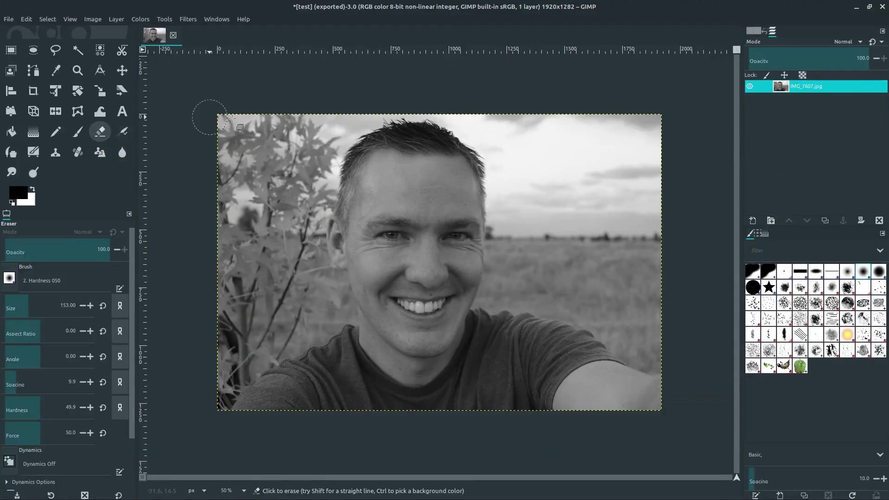
Erase the top-left corner and left side to transparency, undoing the stray cheek and sky strokes.
{"action": "mouse_move", "coordinate": [203, 128]}
{"action": "left_mouse_down"}
{"action": "mouse_move", "coordinate": [250, 152]}
{"action": "mouse_move", "coordinate": [217, 189]}
{"action": "left_mouse_up"}
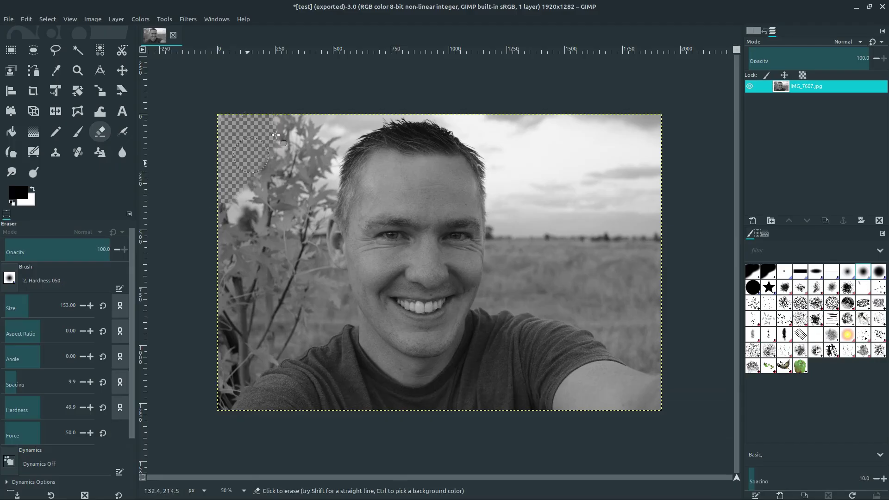
{"action": "left_click_drag", "start_coordinate": [276, 134], "coordinate": [266, 160]}
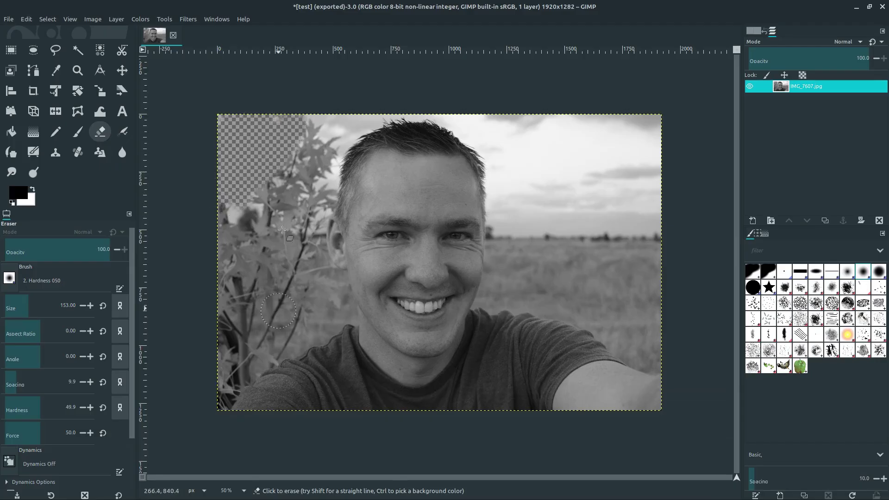
{"action": "mouse_move", "coordinate": [271, 124]}
{"action": "left_mouse_down"}
{"action": "mouse_move", "coordinate": [258, 185]}
{"action": "mouse_move", "coordinate": [233, 220]}
{"action": "left_mouse_up"}
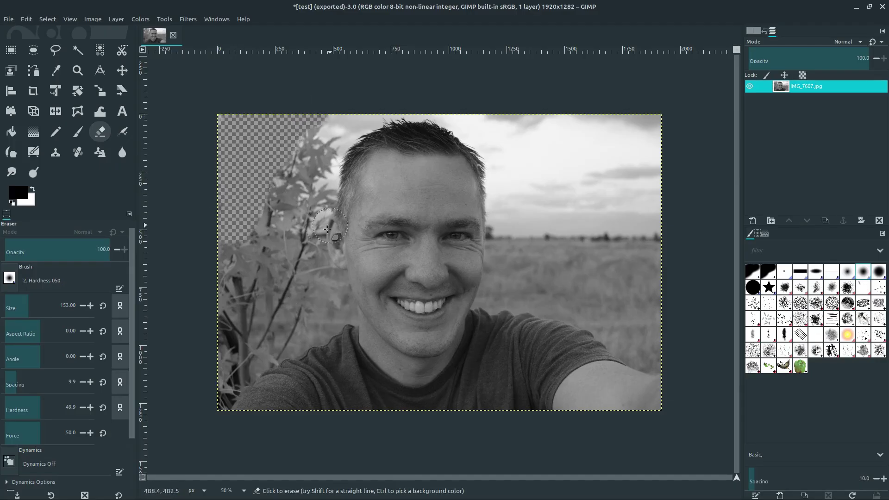
{"action": "mouse_move", "coordinate": [393, 288]}
{"action": "left_mouse_down"}
{"action": "mouse_move", "coordinate": [387, 306]}
{"action": "mouse_move", "coordinate": [362, 287]}
{"action": "left_mouse_up"}
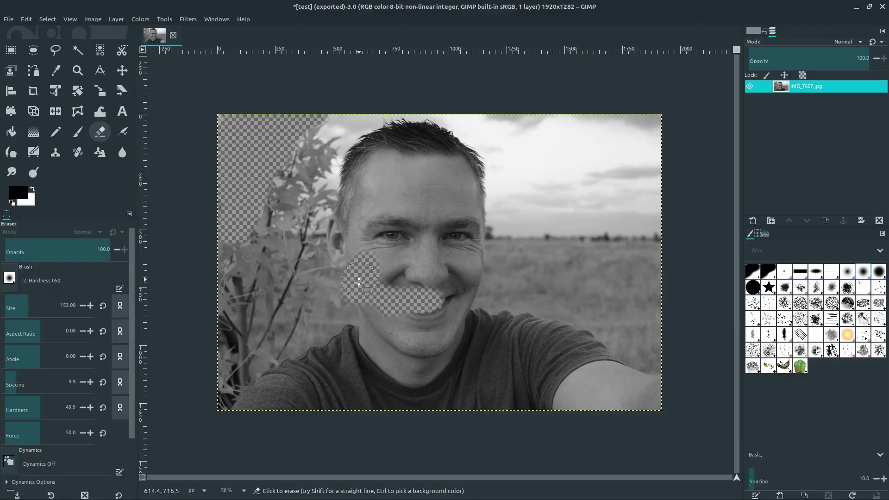
{"action": "mouse_move", "coordinate": [537, 234]}
{"action": "left_mouse_down"}
{"action": "mouse_move", "coordinate": [537, 218]}
{"action": "mouse_move", "coordinate": [576, 184]}
{"action": "left_mouse_up"}
{"action": "key", "text": "ctrl+z"}
{"action": "key", "text": "ctrl+z"}
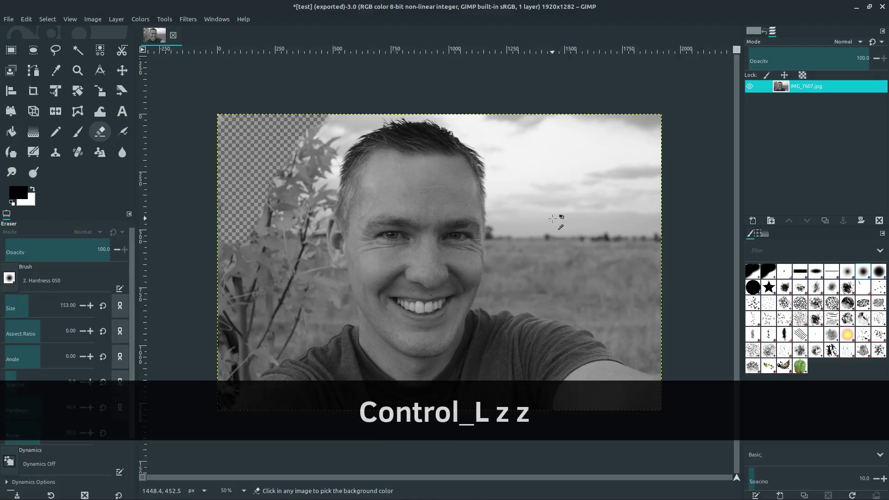
Raise the eraser size to 1036 and clear the right-edge sky, shoulder area and lower-left plants.
{"action": "mouse_move", "coordinate": [575, 118]}
{"action": "left_mouse_down"}
{"action": "mouse_move", "coordinate": [651, 143]}
{"action": "mouse_move", "coordinate": [651, 353]}
{"action": "mouse_move", "coordinate": [577, 324]}
{"action": "left_mouse_up"}
{"action": "left_click_drag", "start_coordinate": [56, 307], "coordinate": [122, 300]}
{"action": "mouse_move", "coordinate": [500, 116]}
{"action": "left_mouse_down"}
{"action": "mouse_move", "coordinate": [576, 119]}
{"action": "mouse_move", "coordinate": [650, 258]}
{"action": "mouse_move", "coordinate": [579, 194]}
{"action": "mouse_move", "coordinate": [589, 204]}
{"action": "mouse_move", "coordinate": [588, 176]}
{"action": "left_mouse_up"}
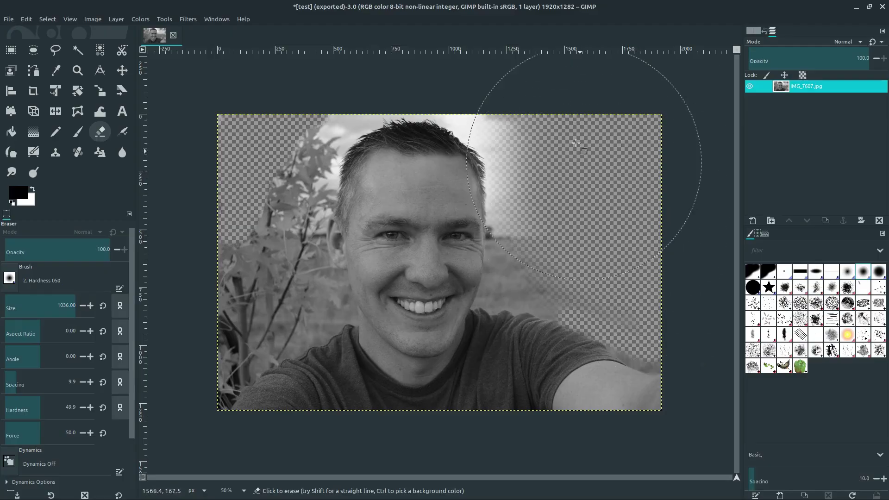
{"action": "mouse_move", "coordinate": [279, 133]}
{"action": "left_mouse_down"}
{"action": "mouse_move", "coordinate": [260, 139]}
{"action": "mouse_move", "coordinate": [259, 273]}
{"action": "mouse_move", "coordinate": [296, 366]}
{"action": "left_mouse_up"}
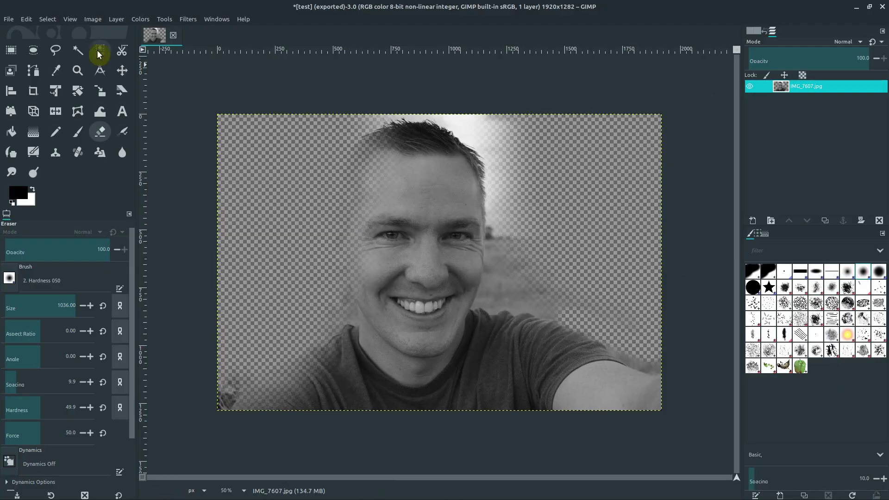
Export the image to the Desktop as test.jpg, keeping JPEG quality at 95.
{"action": "left_click", "coordinate": [10, 20]}
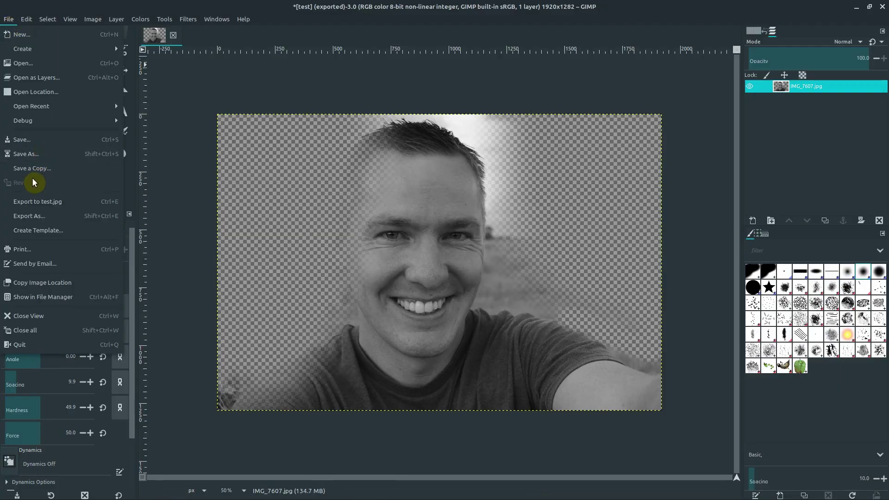
{"action": "left_click", "coordinate": [30, 218]}
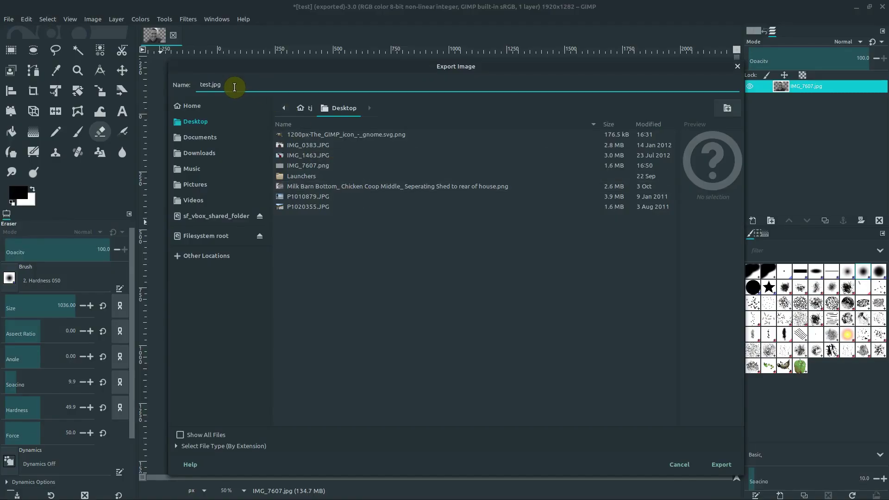
{"action": "key", "text": "Super_L"}
{"action": "key", "text": "Super_L"}
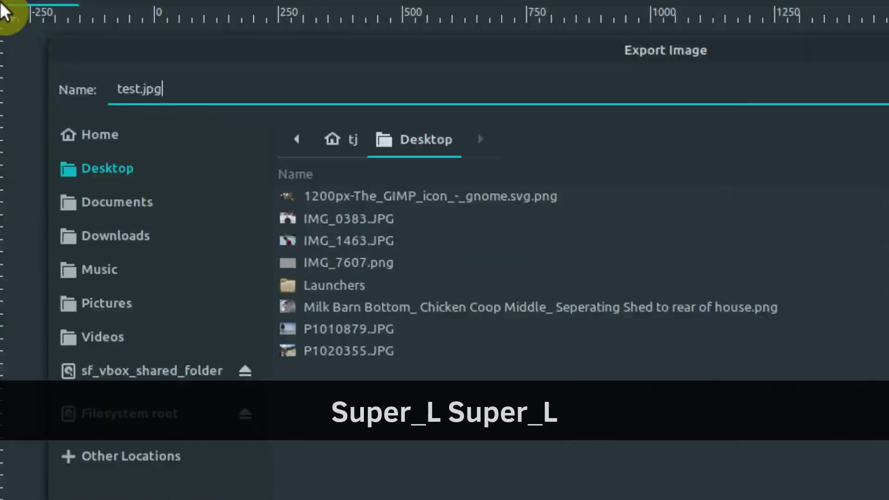
{"action": "left_click", "coordinate": [169, 92]}
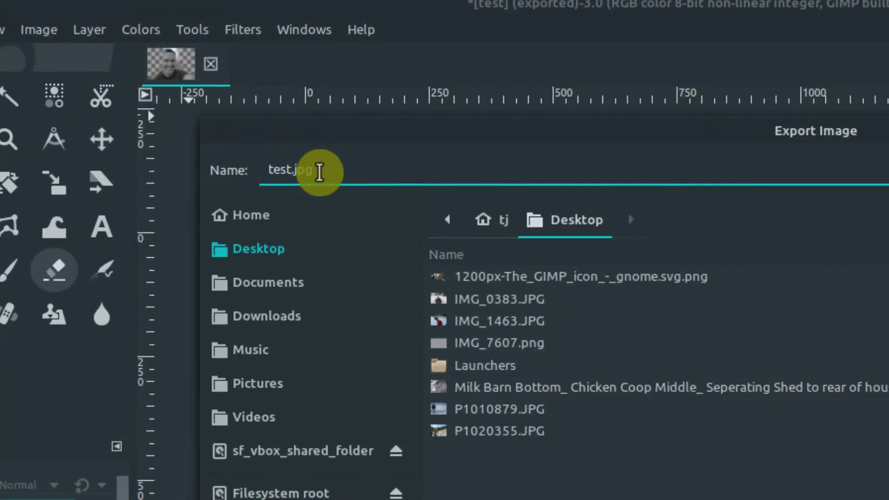
{"action": "key", "text": "Super_L"}
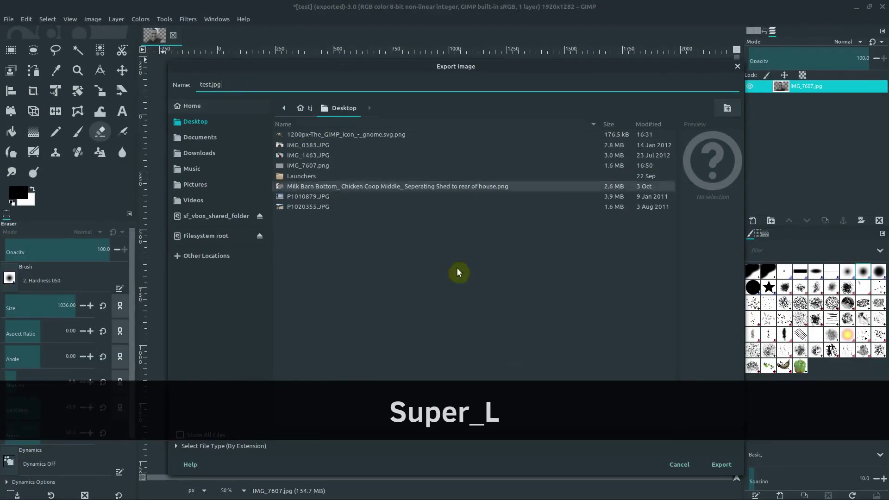
{"action": "left_click", "coordinate": [722, 465]}
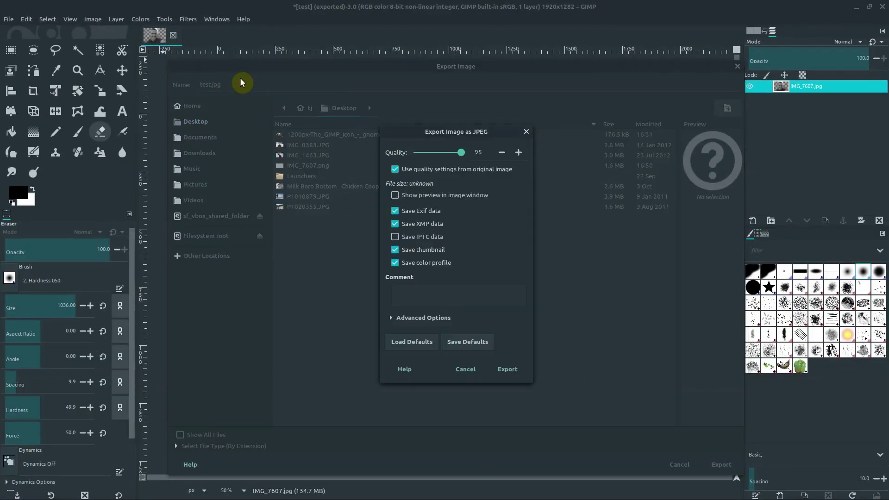
{"action": "left_click", "coordinate": [497, 375]}
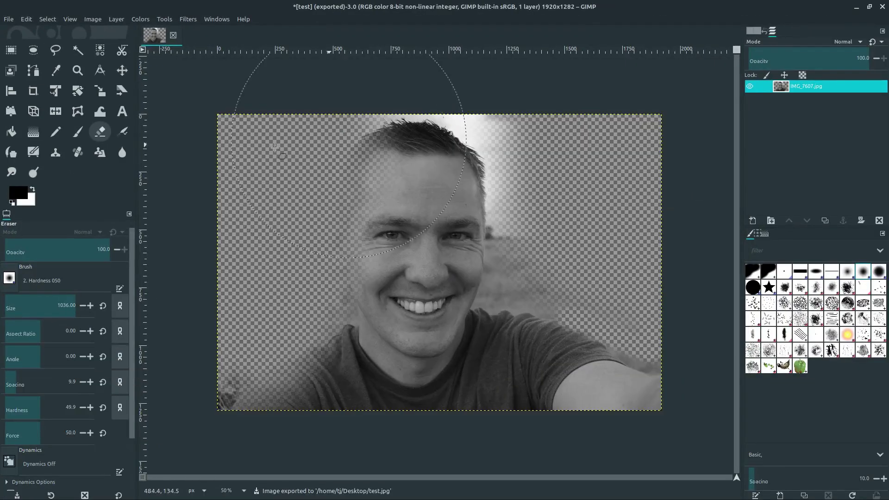
View test.jpg maximized in Xviewer, then minimize the viewer and GIMP to show the desktop.
{"action": "left_click", "coordinate": [857, 8]}
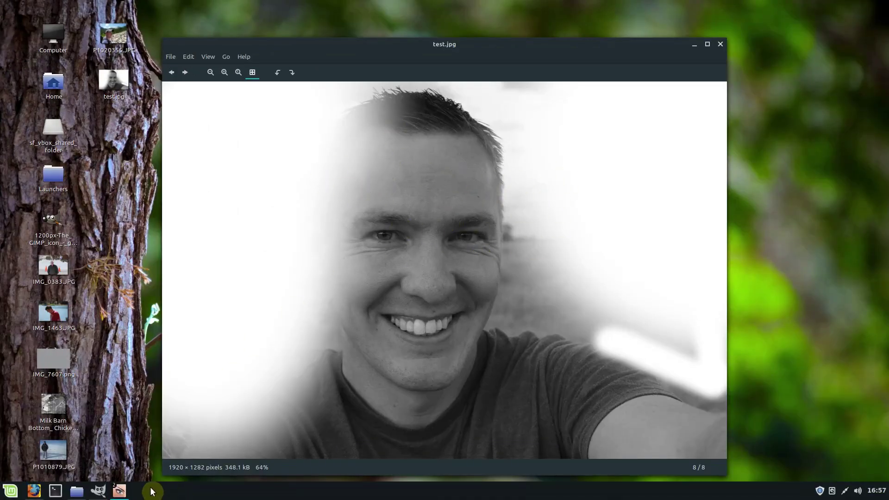
{"action": "left_click", "coordinate": [104, 492]}
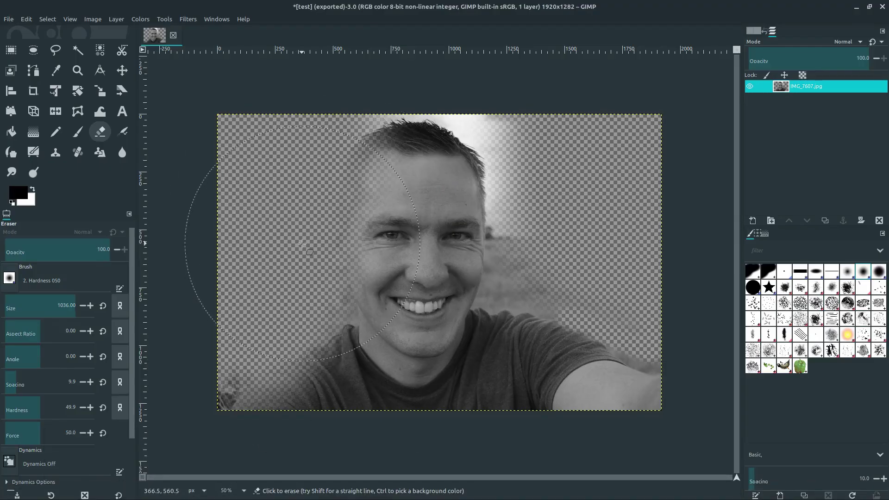
{"action": "mouse_move", "coordinate": [190, 498]}
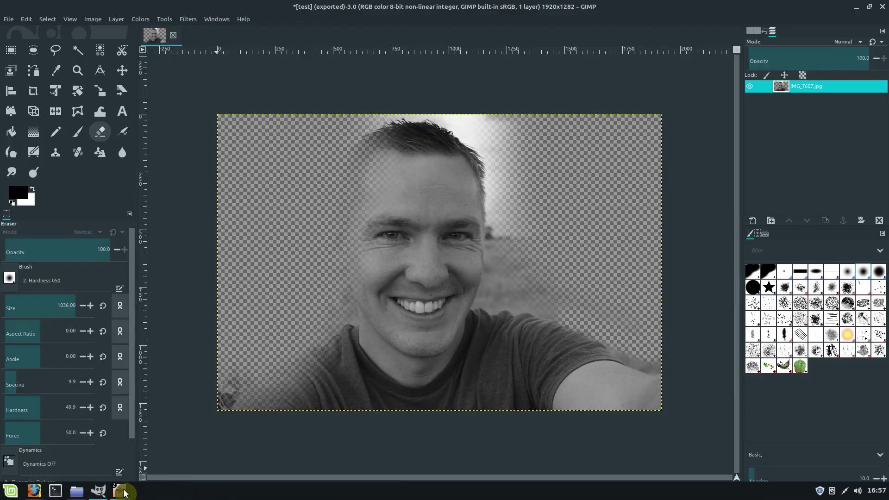
{"action": "left_click", "coordinate": [123, 492]}
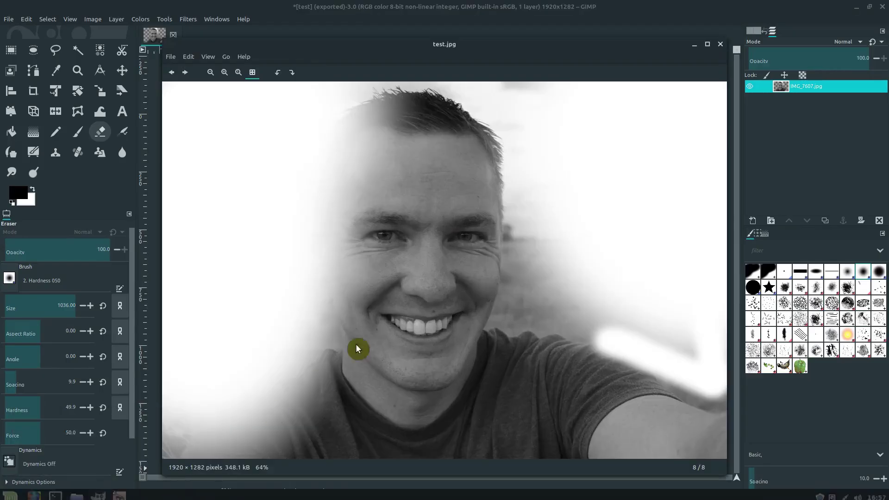
{"action": "left_click", "coordinate": [709, 44]}
{"action": "left_click", "coordinate": [856, 10]}
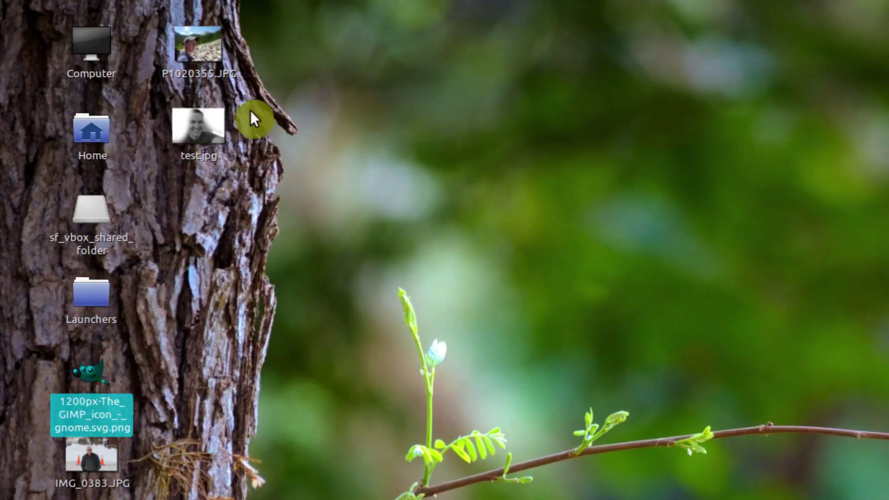
{"action": "mouse_move", "coordinate": [200, 163]}
{"action": "left_mouse_down"}
{"action": "mouse_move", "coordinate": [220, 241]}
{"action": "mouse_move", "coordinate": [621, 317]}
{"action": "mouse_move", "coordinate": [312, 226]}
{"action": "mouse_move", "coordinate": [194, 169]}
{"action": "left_mouse_up"}
{"action": "key", "text": "super"}
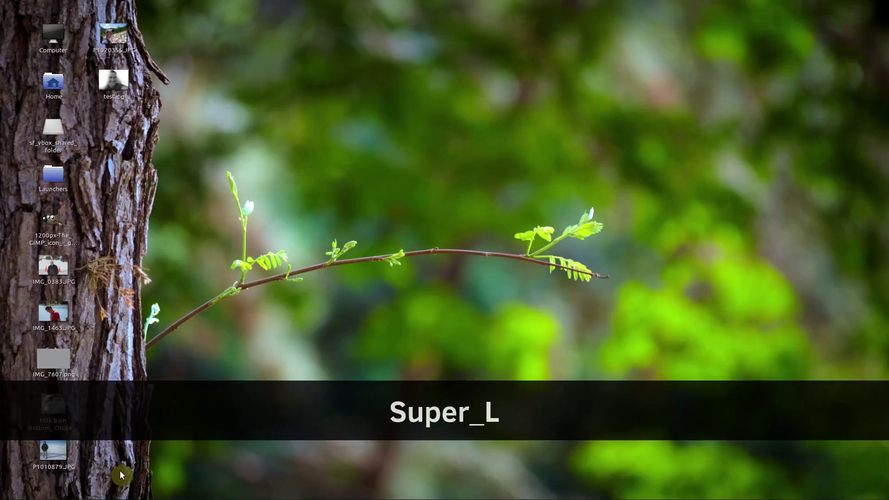
Export the image as test.png to the Desktop using Export As, accepting the PNG options.
{"action": "left_click", "coordinate": [106, 495]}
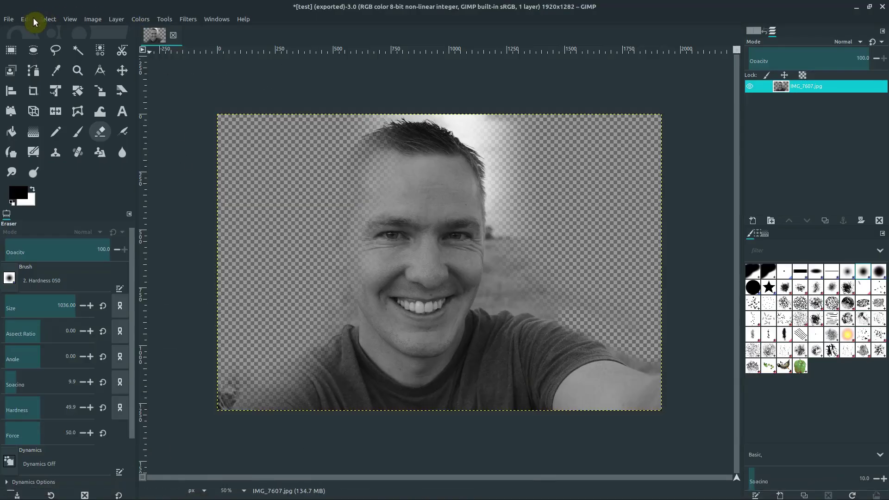
{"action": "left_click", "coordinate": [9, 23]}
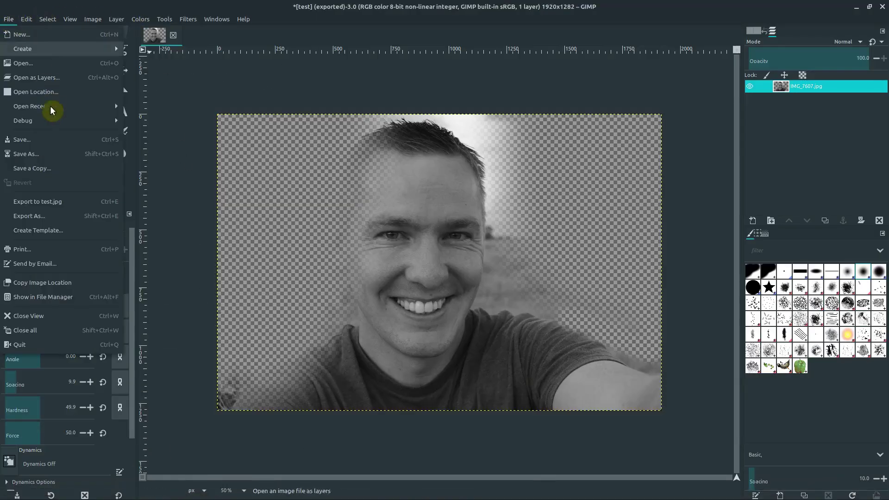
{"action": "left_click", "coordinate": [37, 220]}
{"action": "key", "text": "super"}
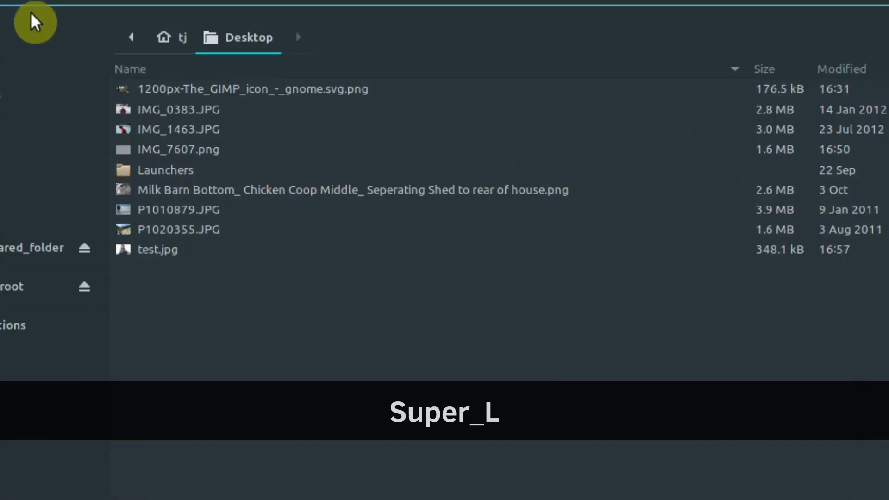
{"action": "left_click", "coordinate": [359, 201]}
{"action": "key", "text": "BackSpace"}
{"action": "key", "text": "BackSpace"}
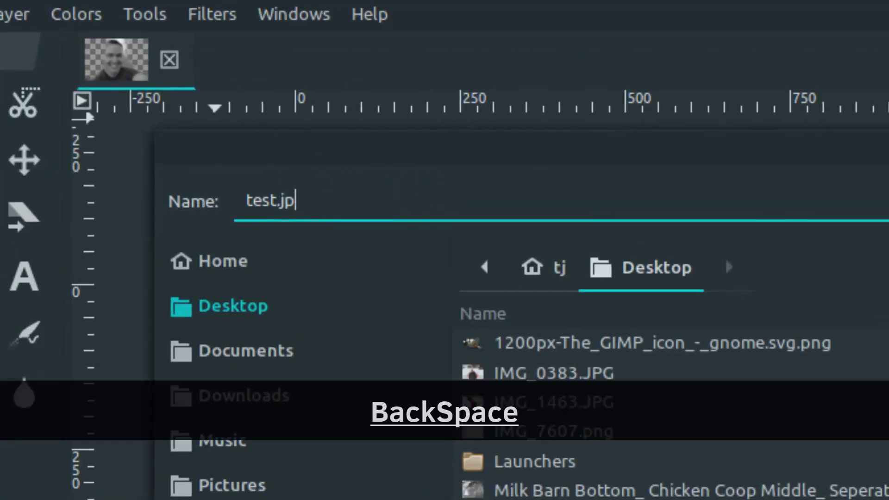
{"action": "key", "text": "BackSpace"}
{"action": "type", "text": "png"}
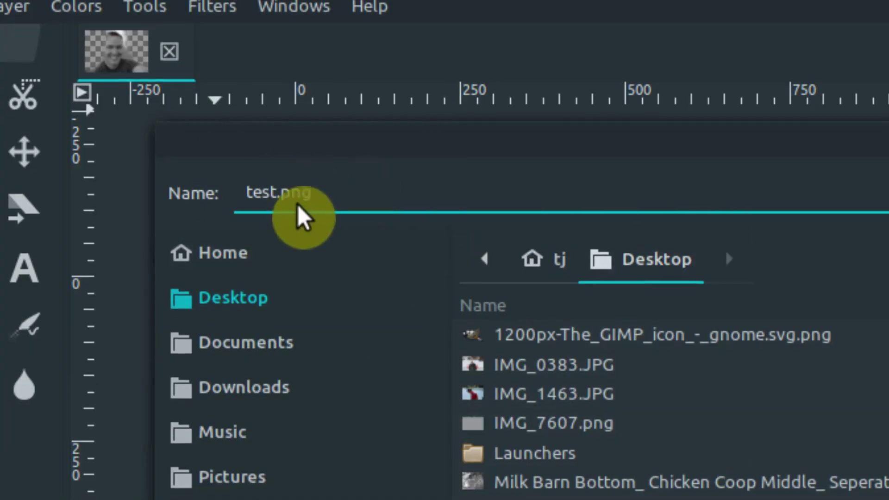
{"action": "key", "text": "super"}
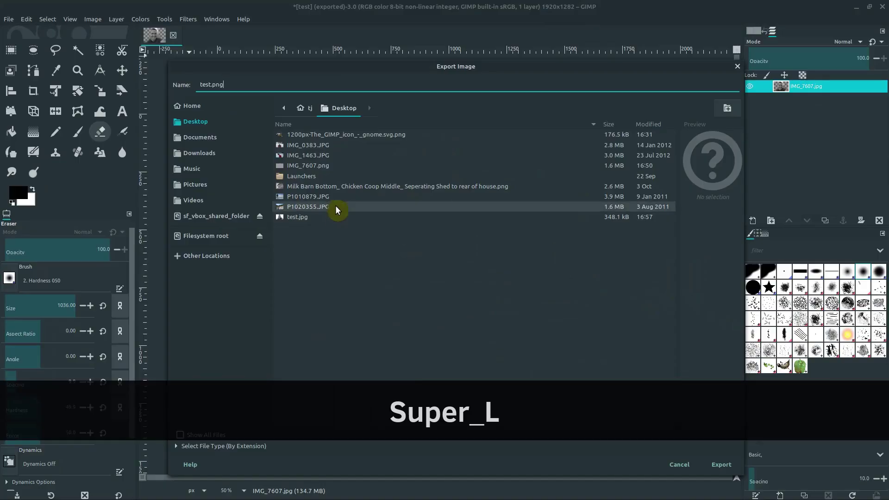
{"action": "left_click", "coordinate": [721, 464]}
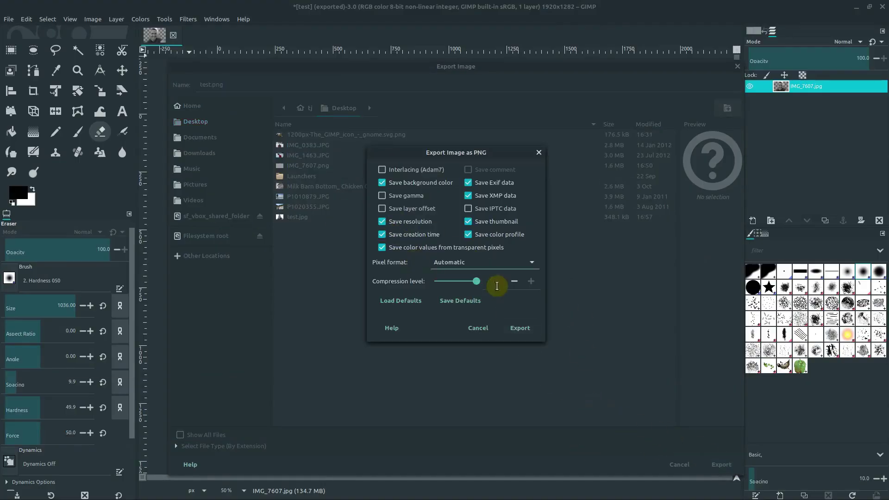
{"action": "left_click", "coordinate": [519, 327]}
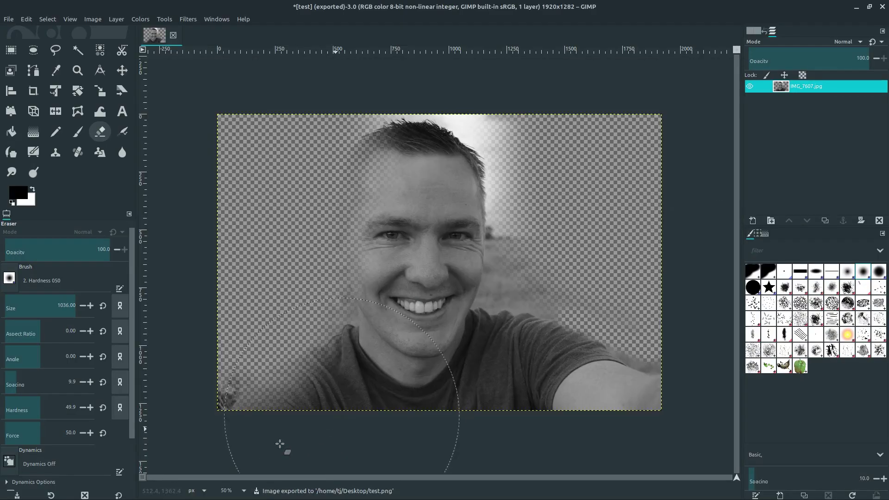
Minimize GIMP and select the new test.png icon beneath test.jpg to inspect its transparent thumbnail.
{"action": "left_click", "coordinate": [857, 8]}
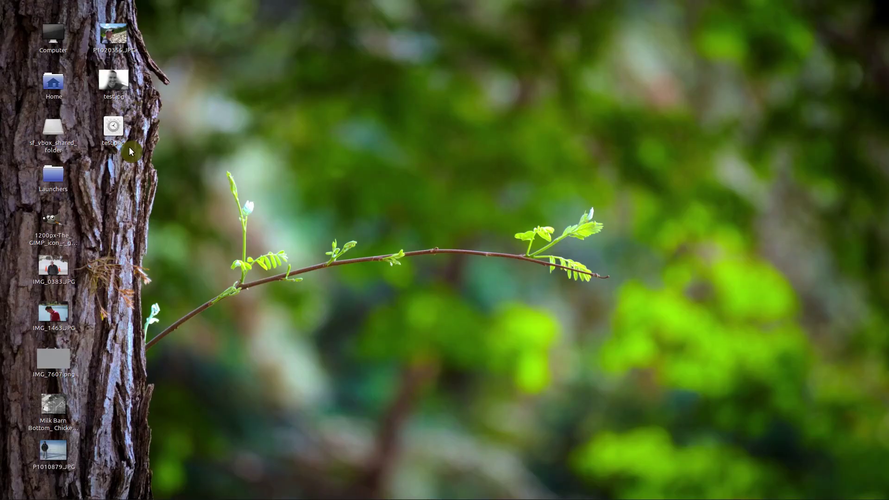
{"action": "key", "text": "super"}
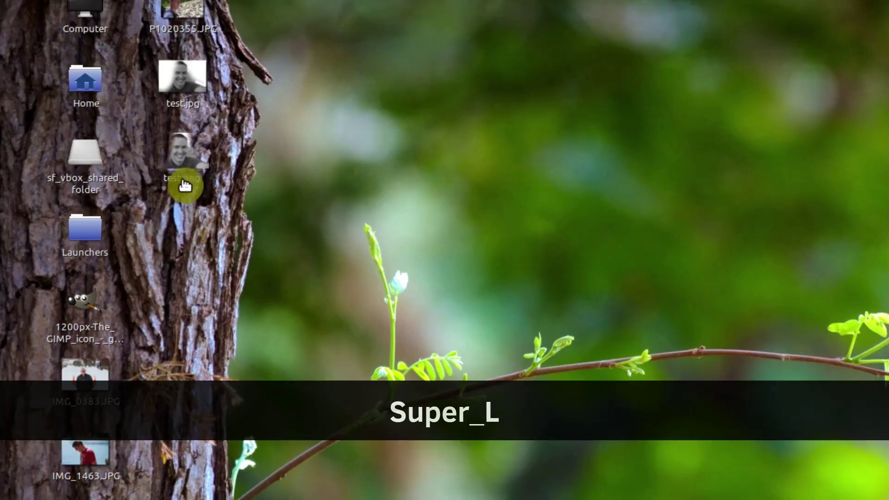
{"action": "mouse_move", "coordinate": [184, 182]}
{"action": "left_mouse_down"}
{"action": "mouse_move", "coordinate": [546, 353]}
{"action": "mouse_move", "coordinate": [181, 173]}
{"action": "left_mouse_up"}
{"action": "key", "text": "super"}
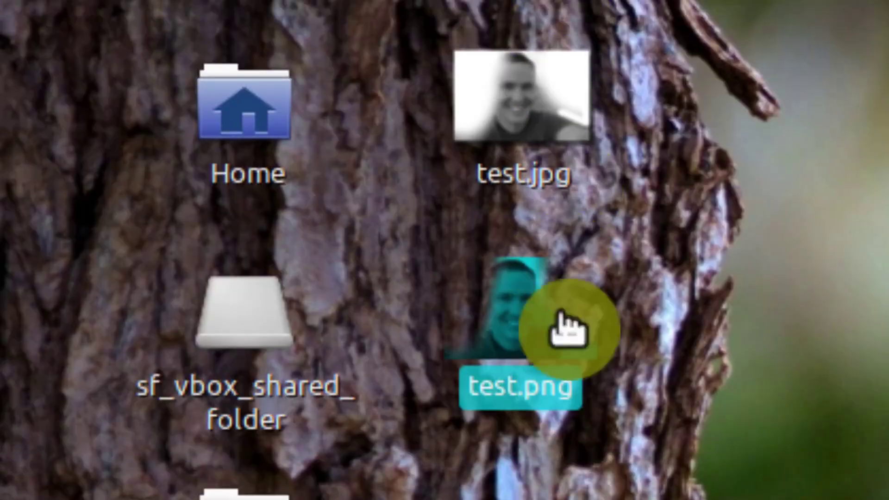
{"action": "left_click_drag", "start_coordinate": [576, 162], "coordinate": [447, 219]}
{"action": "left_click_drag", "start_coordinate": [447, 343], "coordinate": [498, 499]}
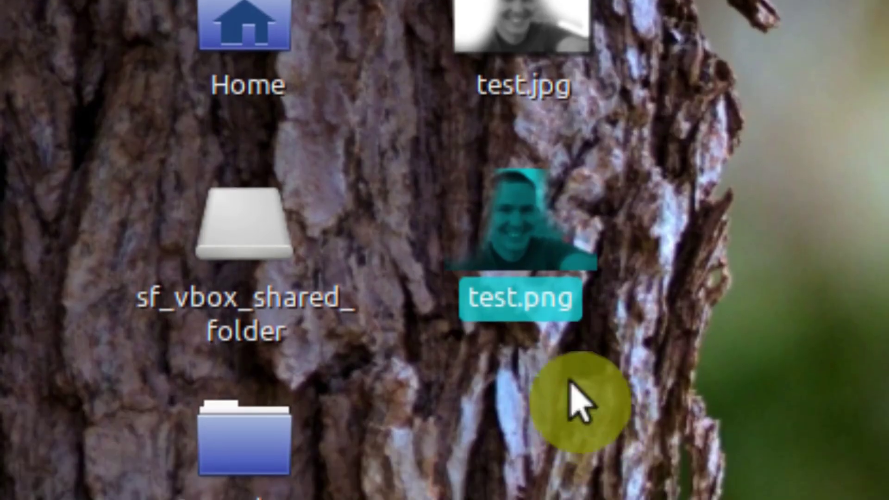
{"action": "key", "text": "super"}
Show the Properties of test.jpg (348.1 kB) and test.png (2.0 MB).
{"action": "right_click", "coordinate": [294, 153]}
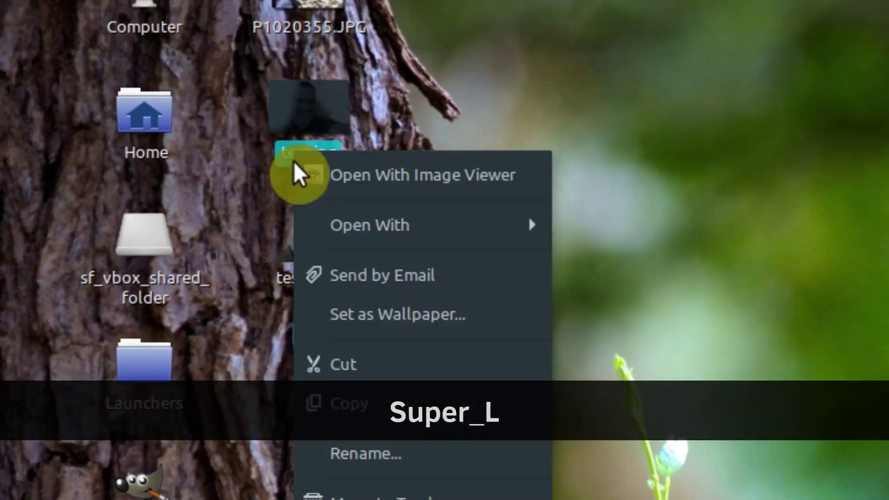
{"action": "key", "text": "super"}
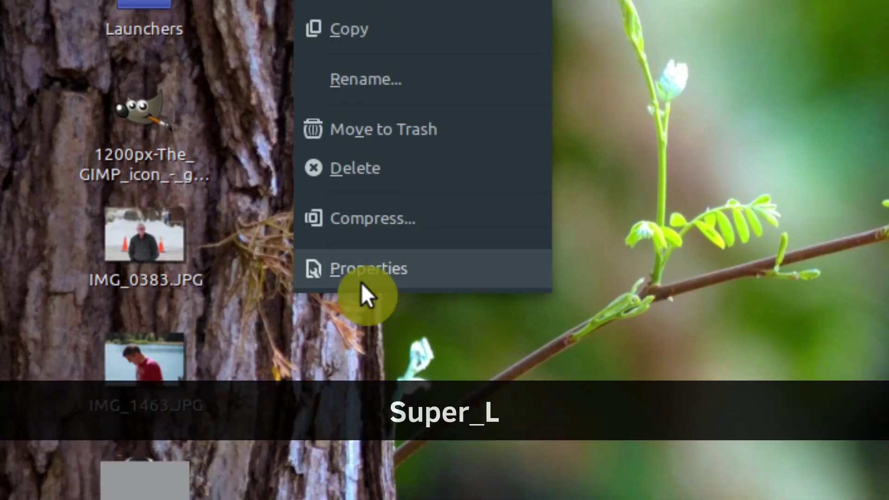
{"action": "left_click", "coordinate": [361, 281]}
{"action": "key", "text": "super"}
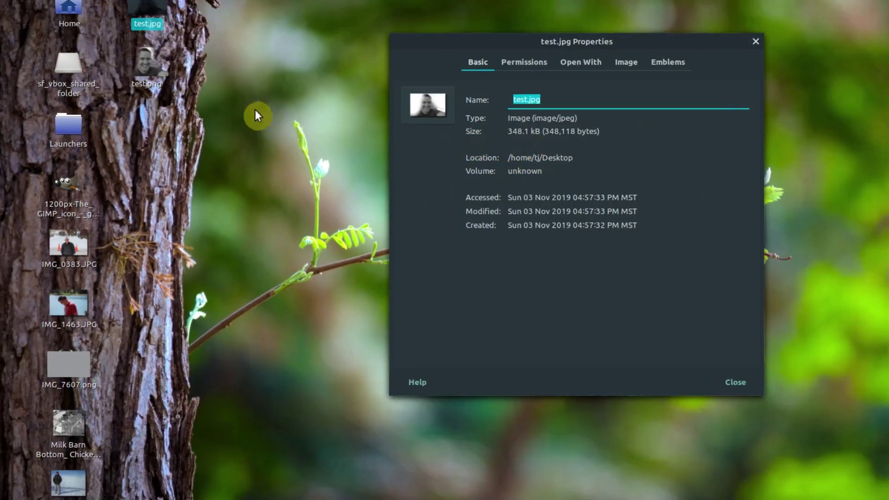
{"action": "right_click", "coordinate": [150, 91]}
{"action": "left_click", "coordinate": [196, 317]}
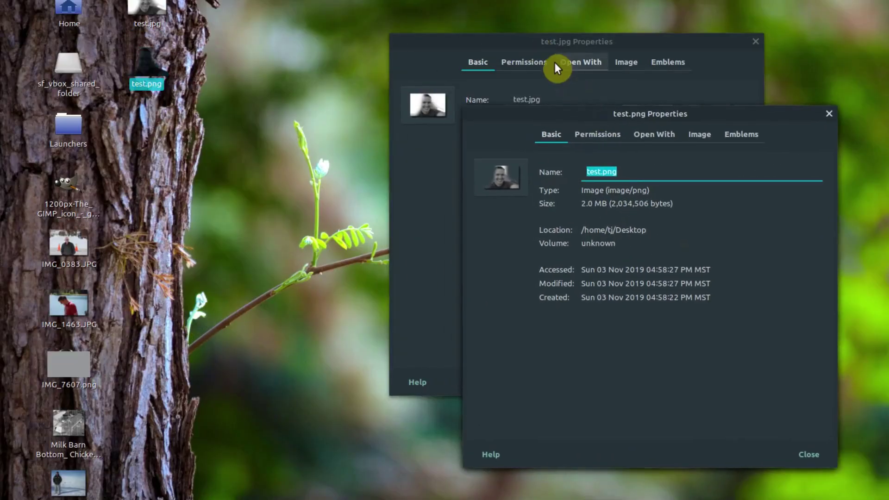
Arrange both Properties windows side by side to compare sizes, then close them and bring up the taskbar.
{"action": "left_click_drag", "start_coordinate": [535, 42], "coordinate": [259, 107]}
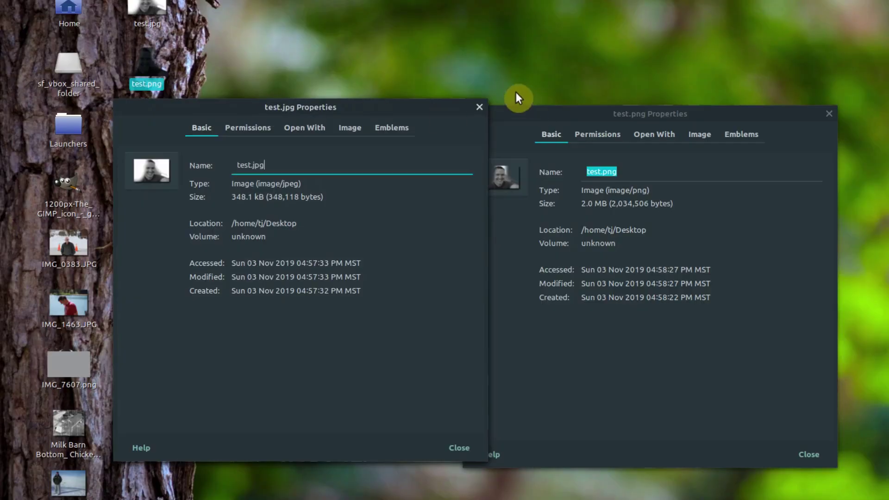
{"action": "left_click_drag", "start_coordinate": [528, 116], "coordinate": [570, 109]}
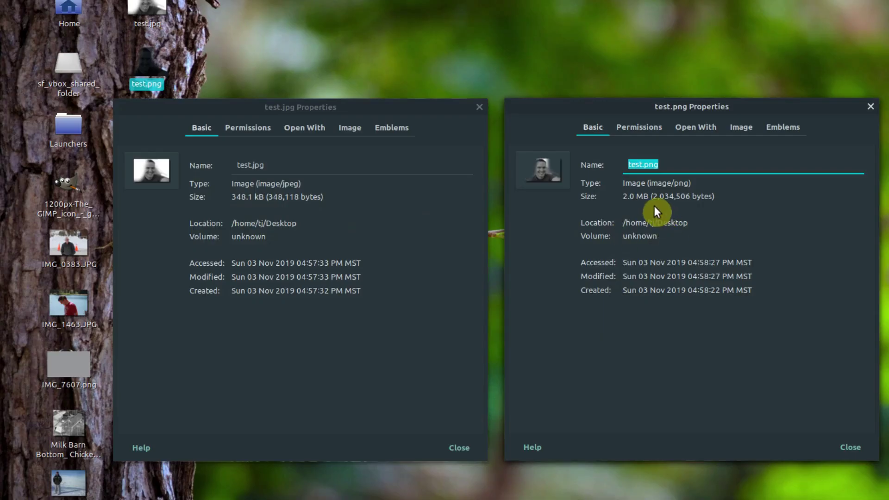
{"action": "left_click_drag", "start_coordinate": [651, 113], "coordinate": [622, 107]}
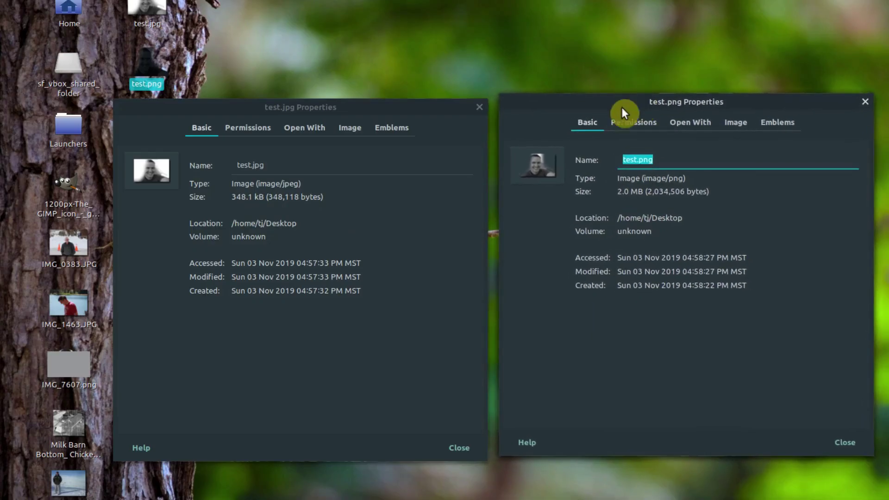
{"action": "left_click_drag", "start_coordinate": [366, 107], "coordinate": [353, 101]}
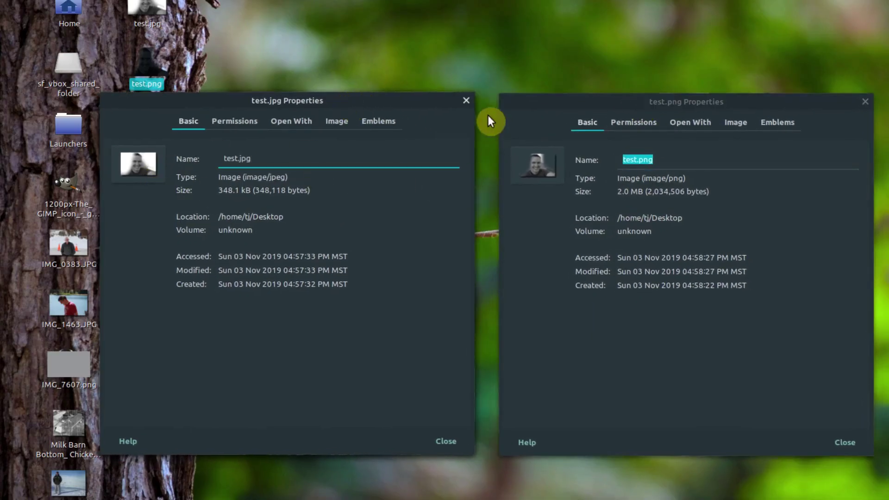
{"action": "left_click", "coordinate": [466, 100]}
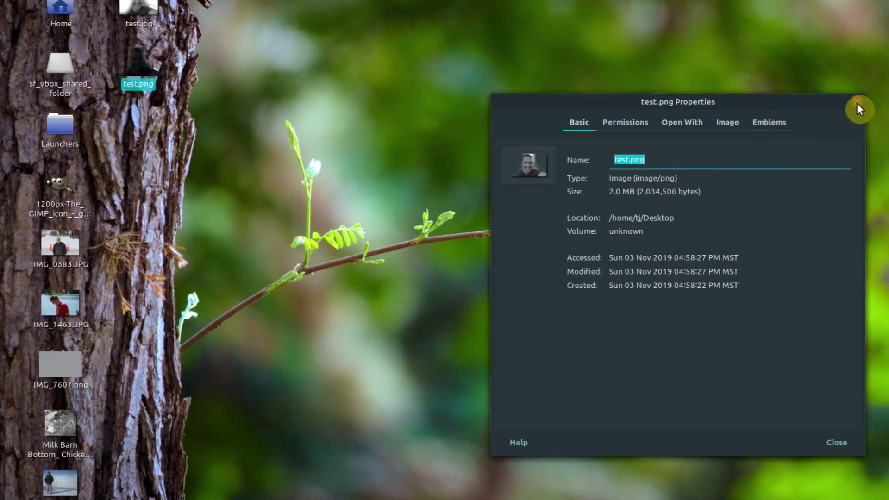
{"action": "left_click", "coordinate": [858, 104]}
{"action": "key", "text": "super"}
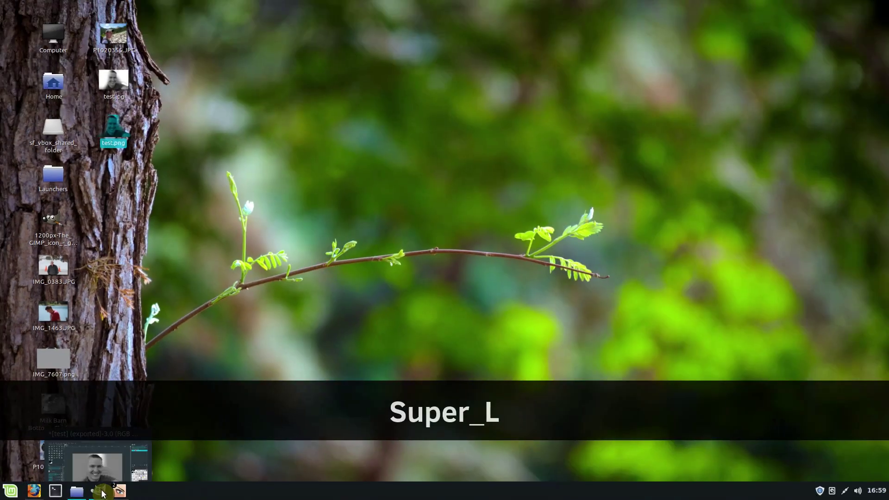
Bring GIMP to the front and close the test image, discarding its changes.
{"action": "left_click", "coordinate": [103, 493]}
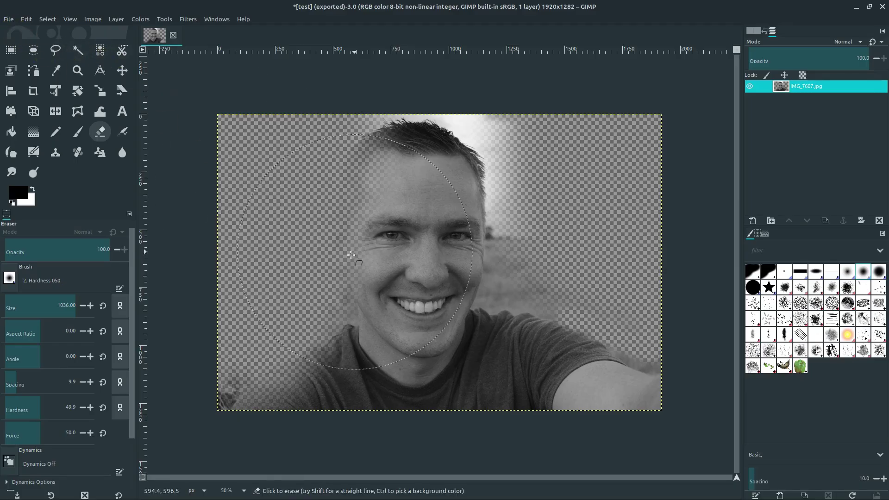
{"action": "left_click", "coordinate": [173, 36]}
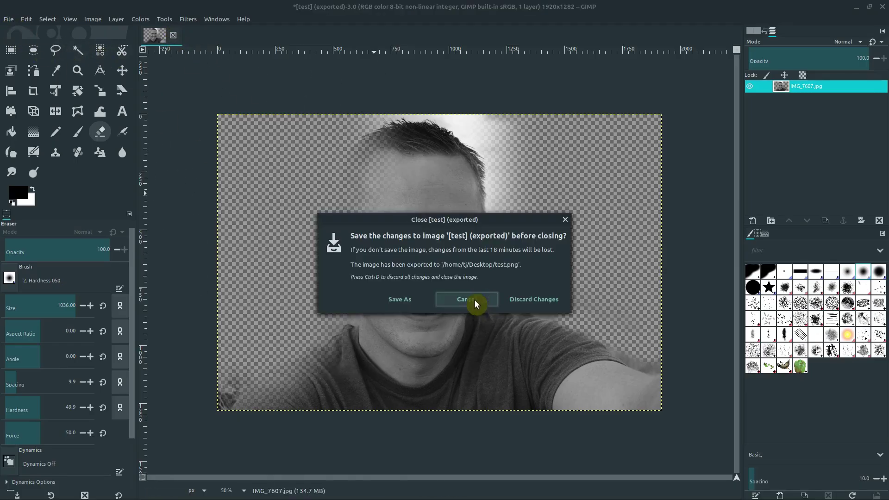
{"action": "left_click", "coordinate": [510, 304]}
Create a new 1920 × 1080 image.
{"action": "left_click", "coordinate": [8, 21]}
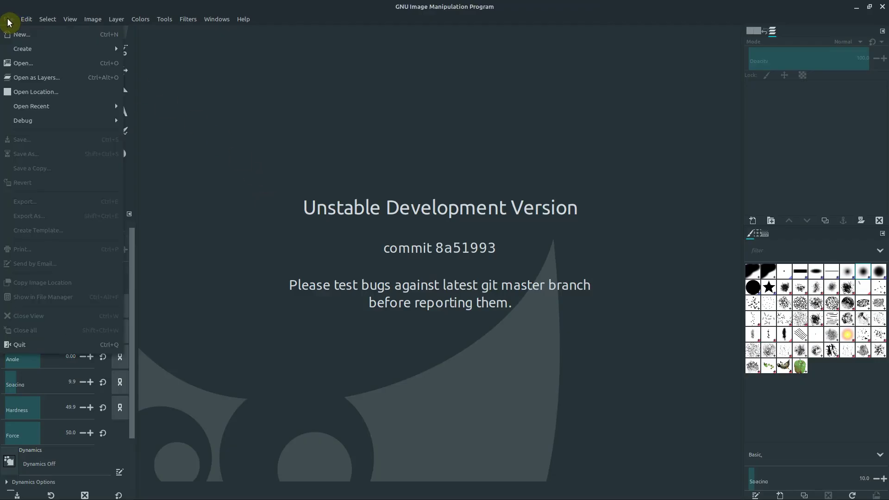
{"action": "left_click", "coordinate": [25, 35]}
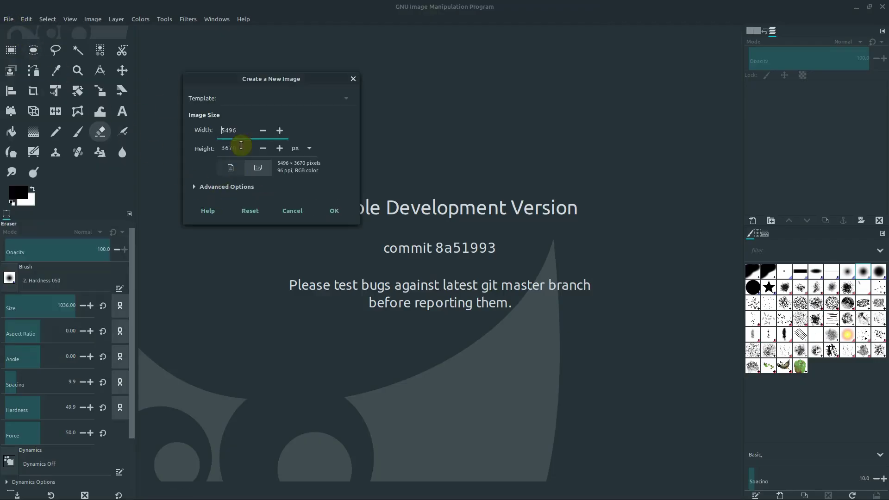
{"action": "left_click_drag", "start_coordinate": [228, 84], "coordinate": [414, 89]}
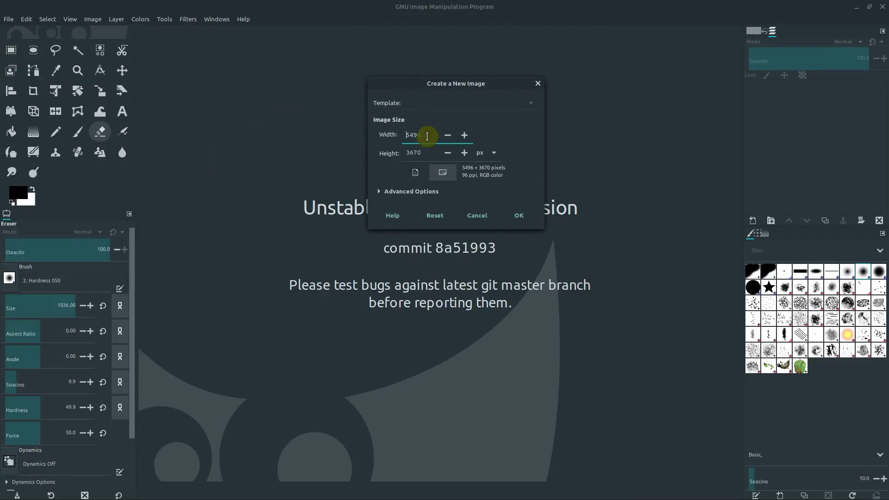
{"action": "left_click_drag", "start_coordinate": [428, 136], "coordinate": [392, 153]}
{"action": "type", "text": "1920"}
{"action": "type", "text": "1"}
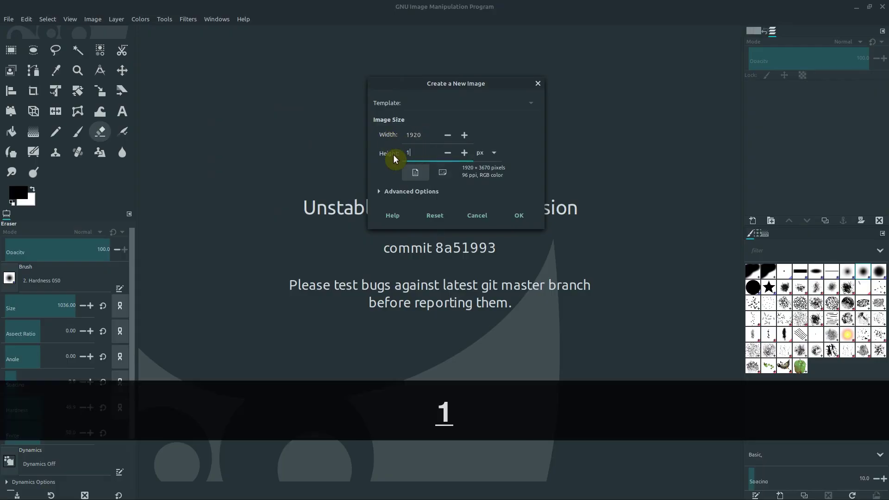
{"action": "type", "text": "080"}
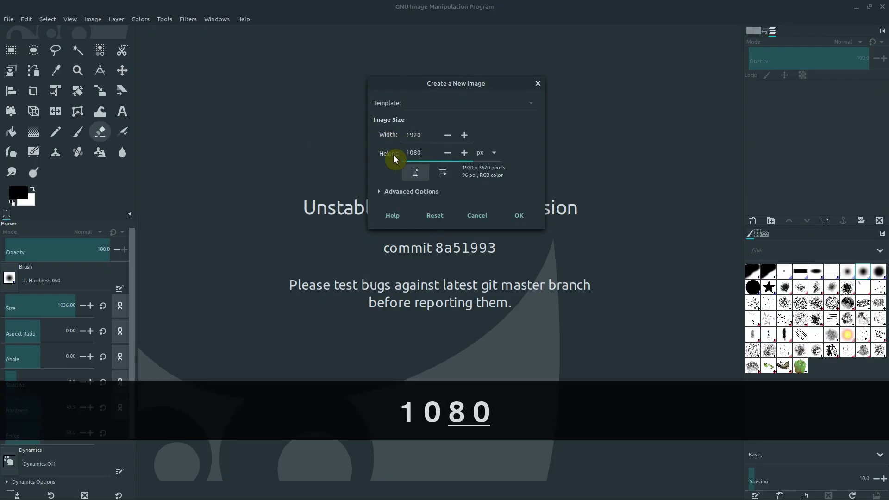
{"action": "left_click", "coordinate": [518, 214]}
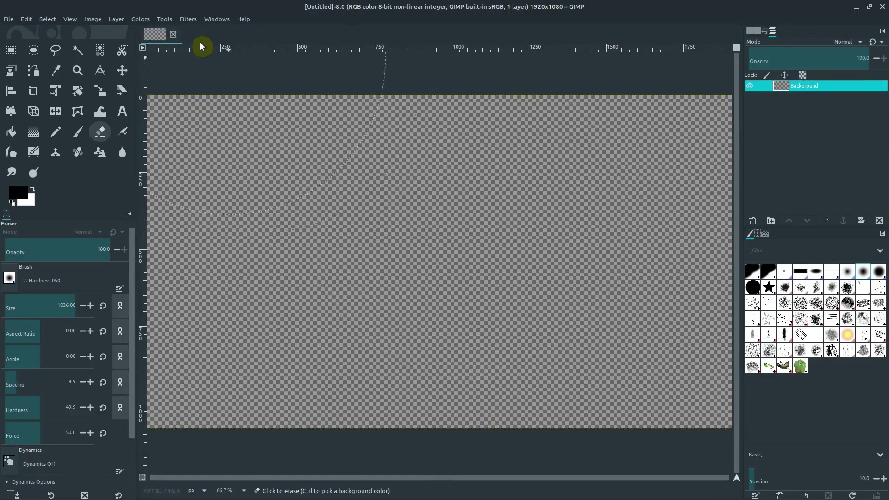
Close the transparent untitled image and create a 1920 × 1080 image filled with the white background colour.
{"action": "left_click", "coordinate": [174, 36]}
{"action": "left_click", "coordinate": [8, 19]}
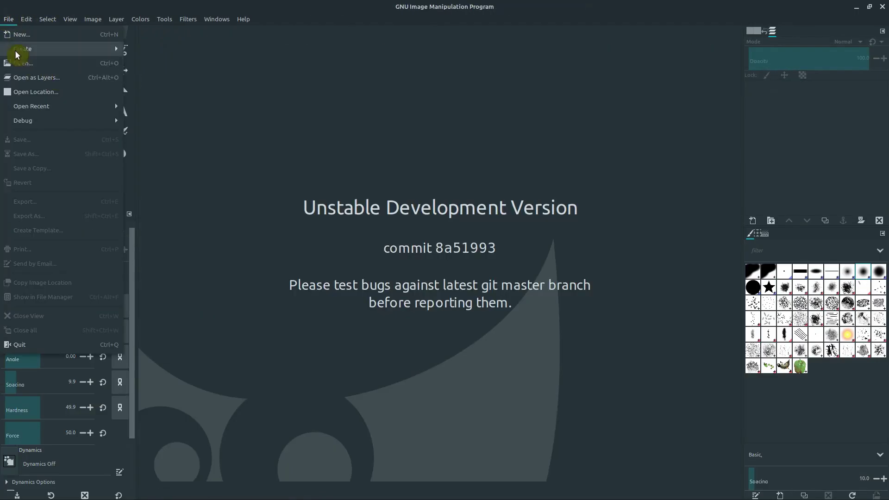
{"action": "left_click", "coordinate": [16, 36]}
{"action": "left_click", "coordinate": [397, 194]}
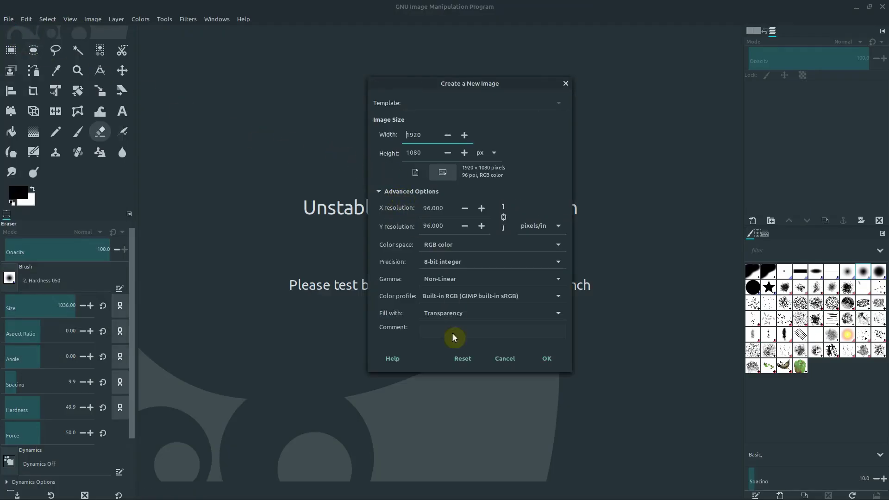
{"action": "left_click", "coordinate": [433, 313]}
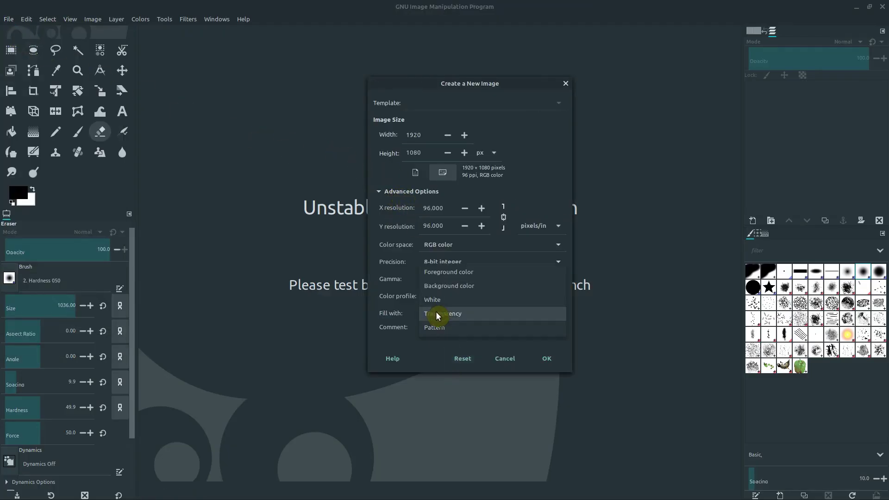
{"action": "left_click", "coordinate": [434, 281]}
{"action": "key", "text": "super"}
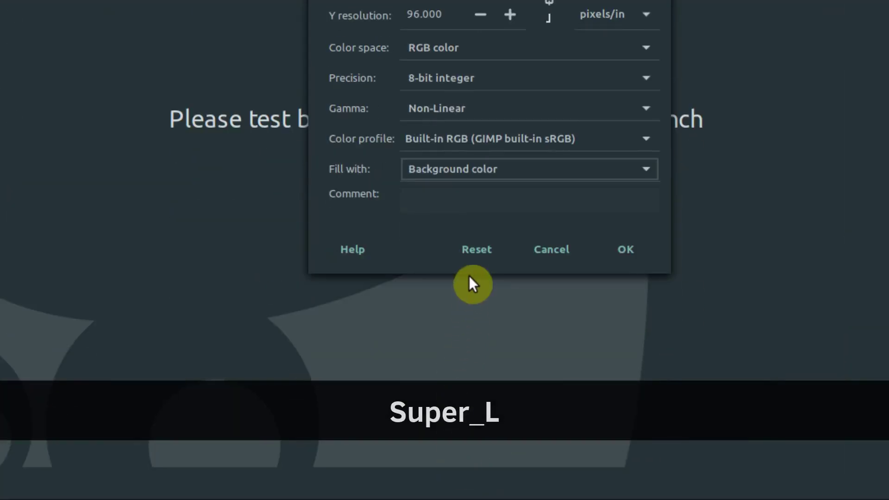
{"action": "key", "text": "super"}
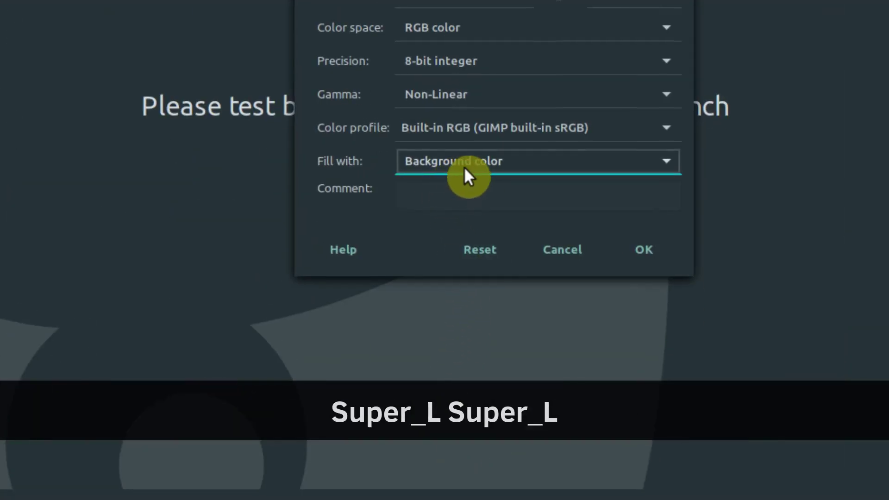
{"action": "left_click", "coordinate": [647, 254]}
{"action": "key", "text": "super"}
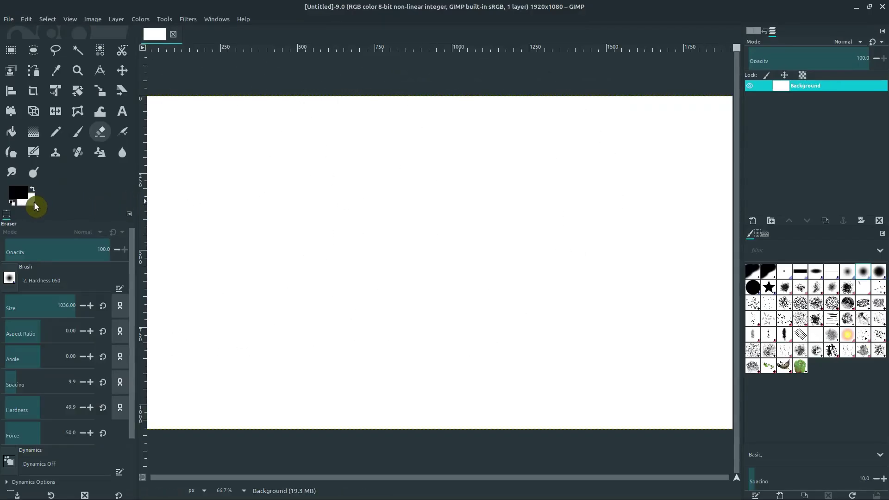
{"action": "key", "text": "super"}
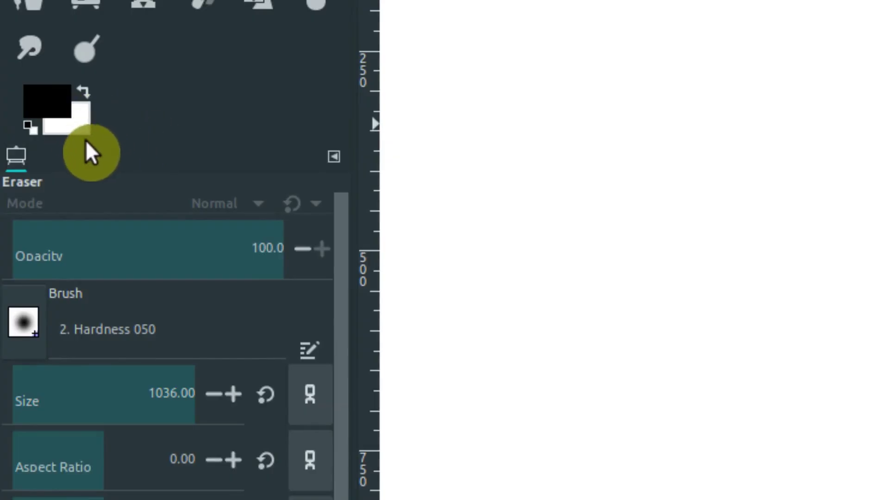
{"action": "key", "text": "super"}
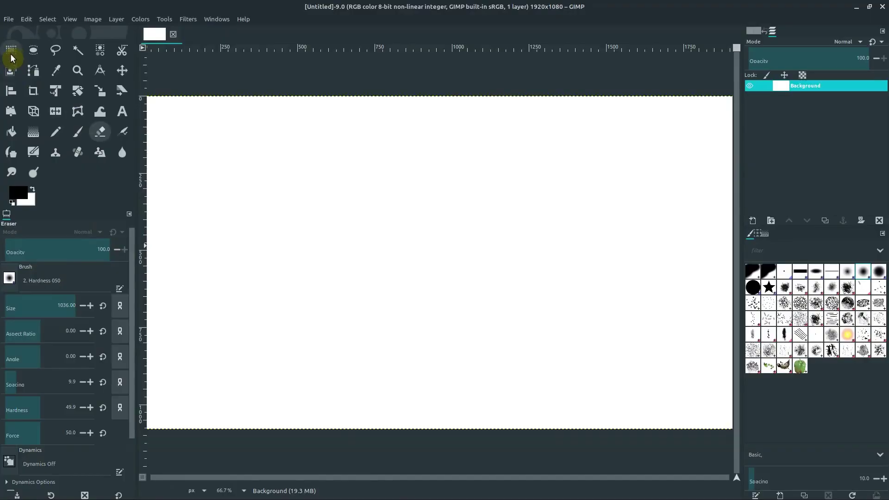
Choose the Rectangle Select tool, minimize GIMP, and select the GIMP icon on the desktop.
{"action": "left_click", "coordinate": [11, 50]}
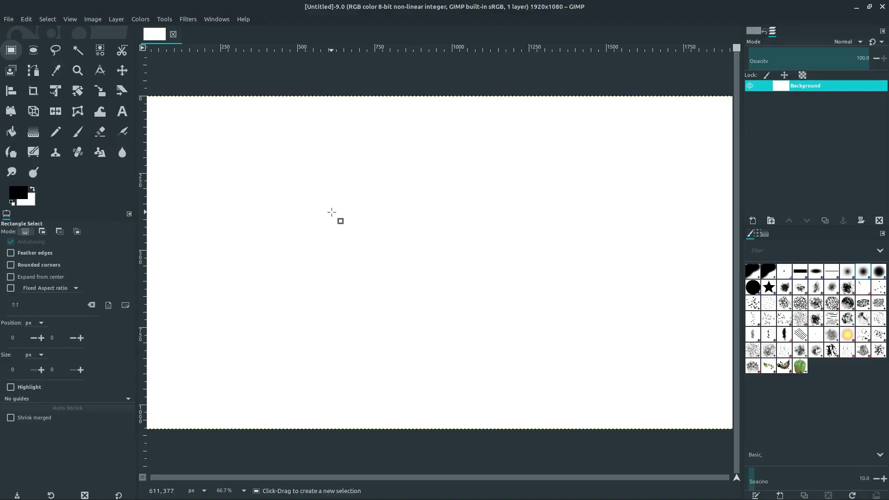
{"action": "left_click", "coordinate": [856, 6]}
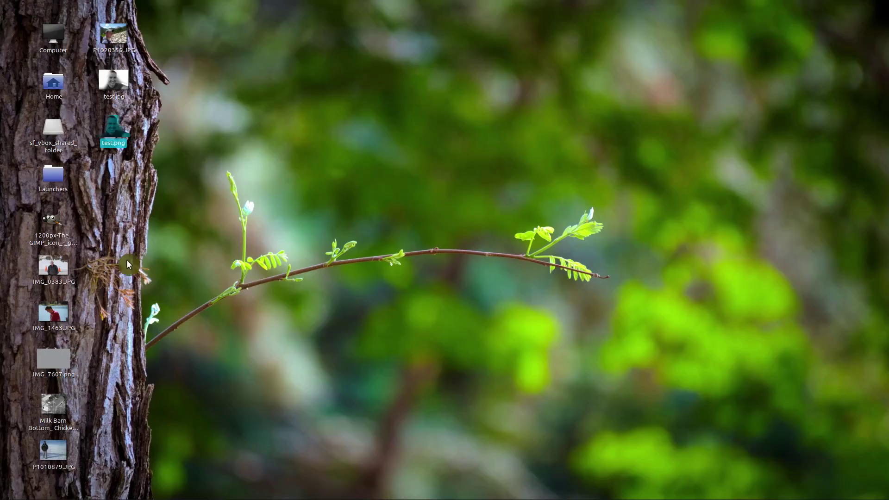
{"action": "left_click", "coordinate": [55, 237]}
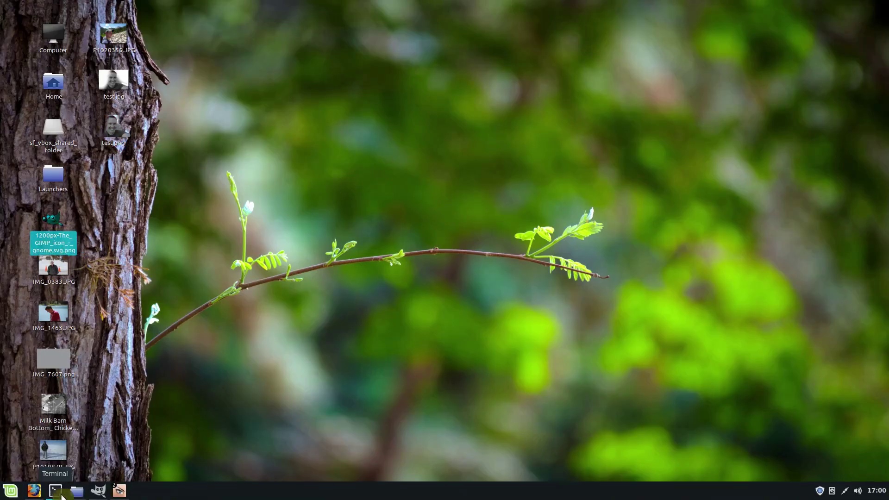
Restore GIMP and create another 1920 × 1080 image with Fill with set to Transparency.
{"action": "left_click", "coordinate": [101, 495]}
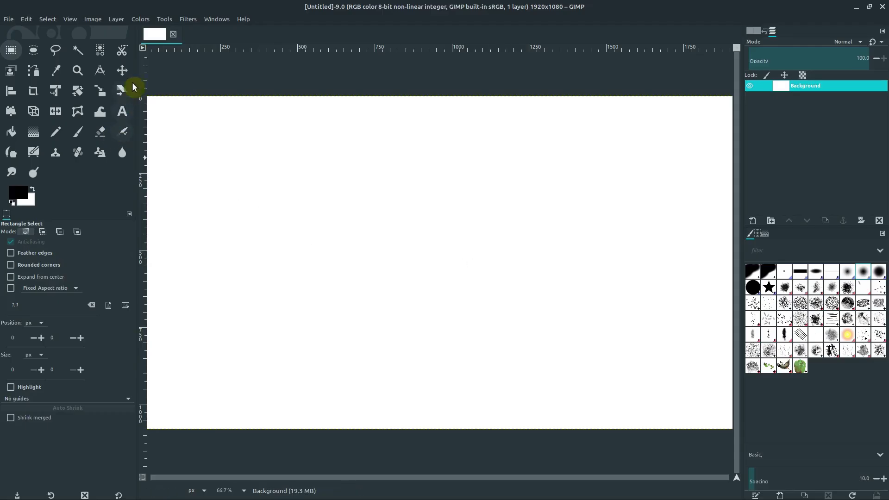
{"action": "left_click", "coordinate": [9, 23]}
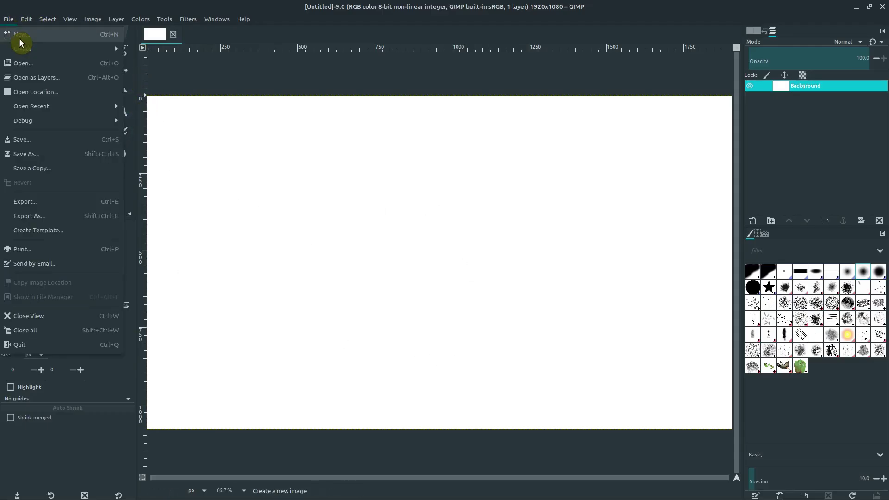
{"action": "left_click", "coordinate": [19, 37]}
{"action": "key", "text": "super"}
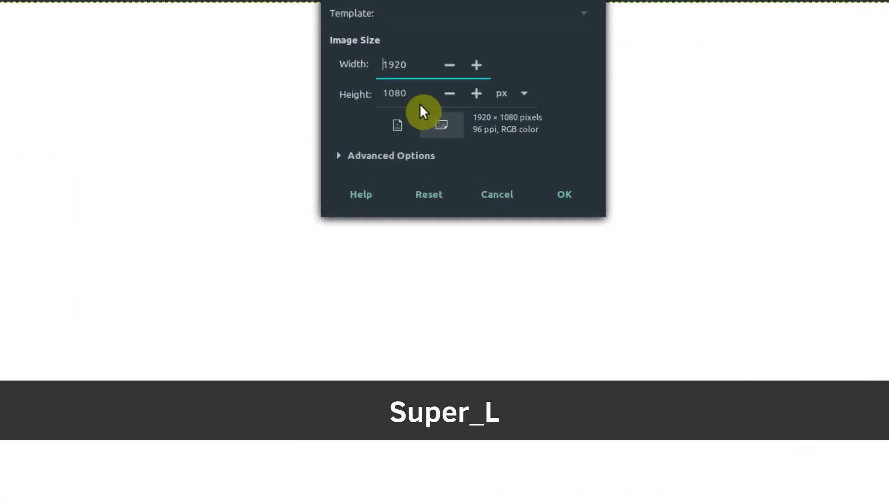
{"action": "left_click", "coordinate": [384, 157]}
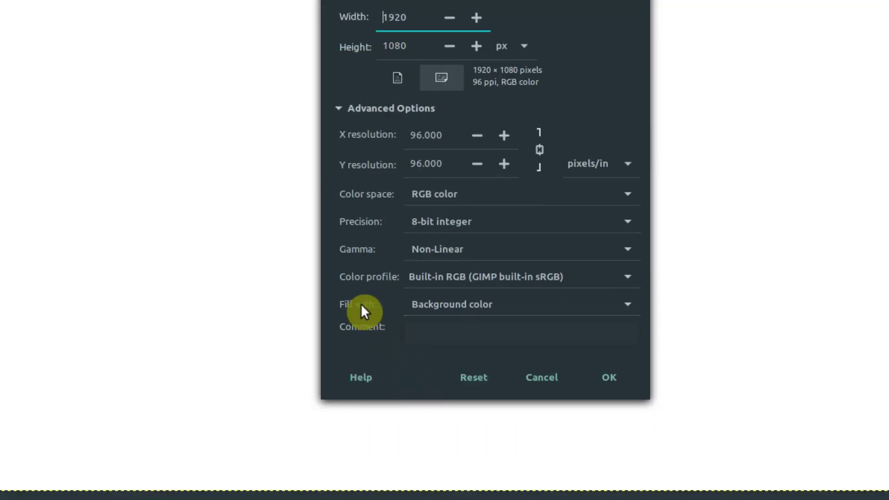
{"action": "left_click", "coordinate": [444, 315]}
{"action": "left_click", "coordinate": [445, 351]}
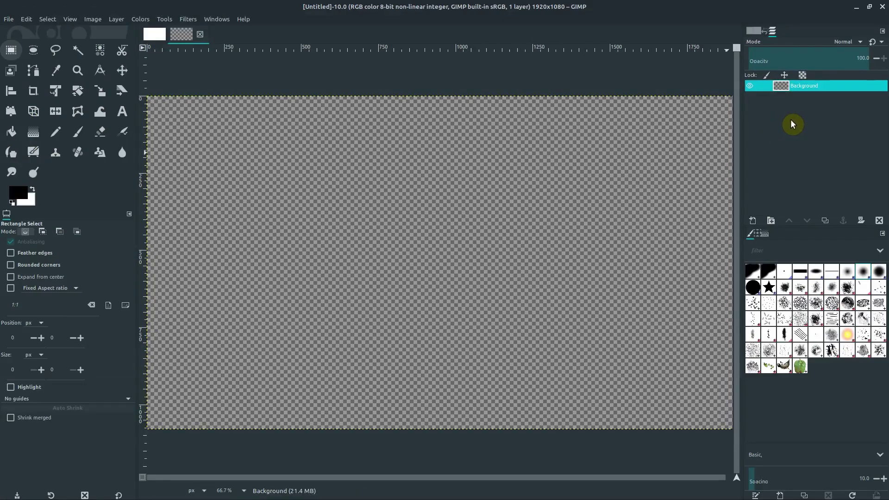
{"action": "scroll", "coordinate": [422, 225], "scroll_direction": "up", "scroll_amount": 2}
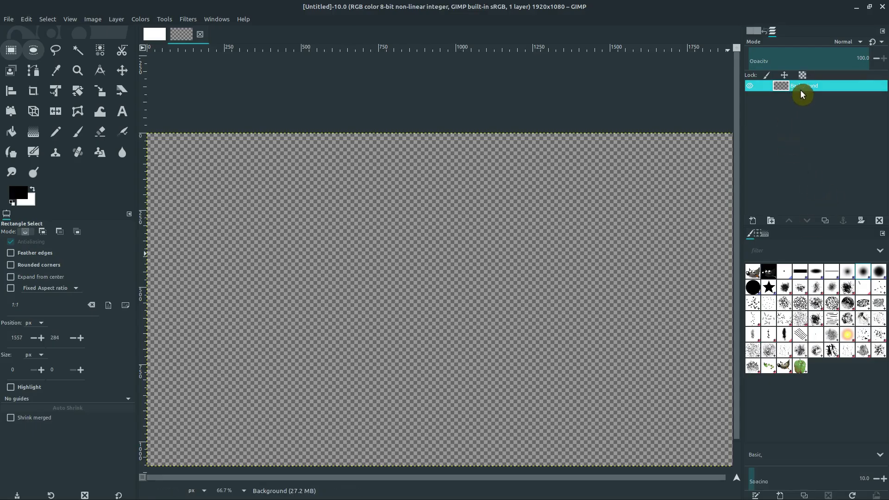
Add a new layer named 'subject' with Fill with set to White.
{"action": "right_click", "coordinate": [783, 127]}
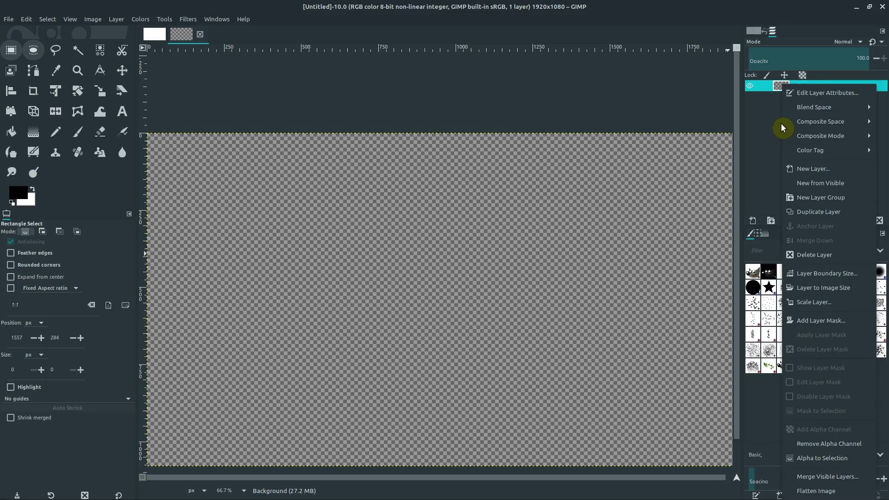
{"action": "left_click", "coordinate": [790, 169]}
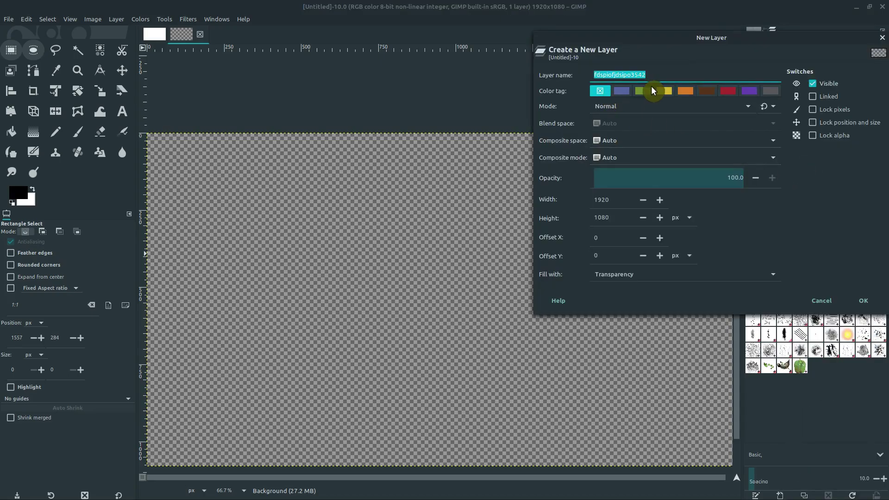
{"action": "type", "text": "su"}
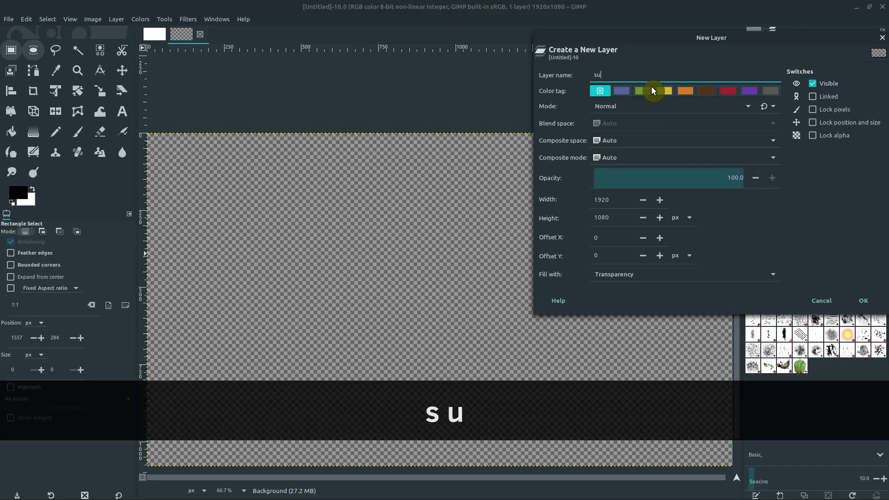
{"action": "type", "text": "bjetc"}
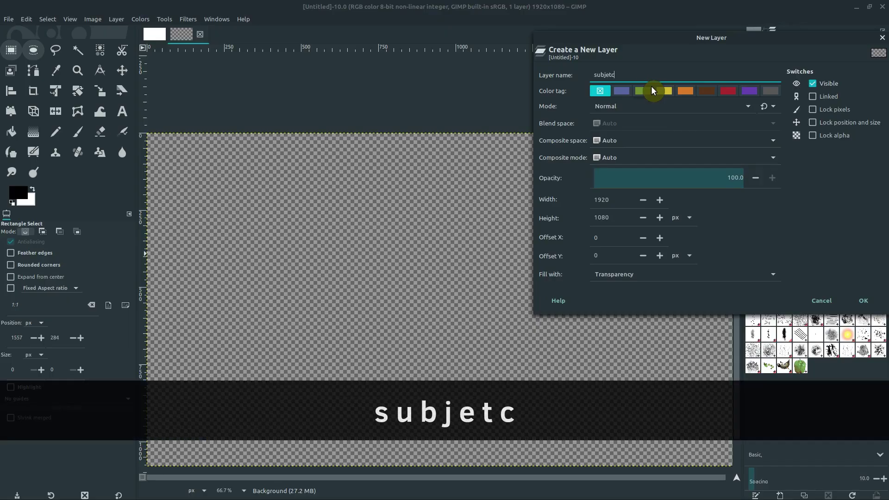
{"action": "key", "text": "BackSpace"}
{"action": "key", "text": "BackSpace"}
{"action": "type", "text": "ct"}
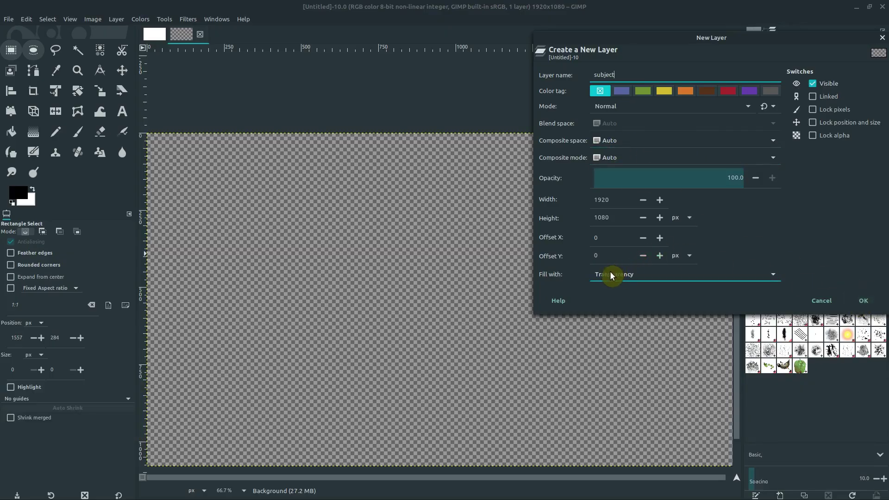
{"action": "left_click", "coordinate": [633, 278]}
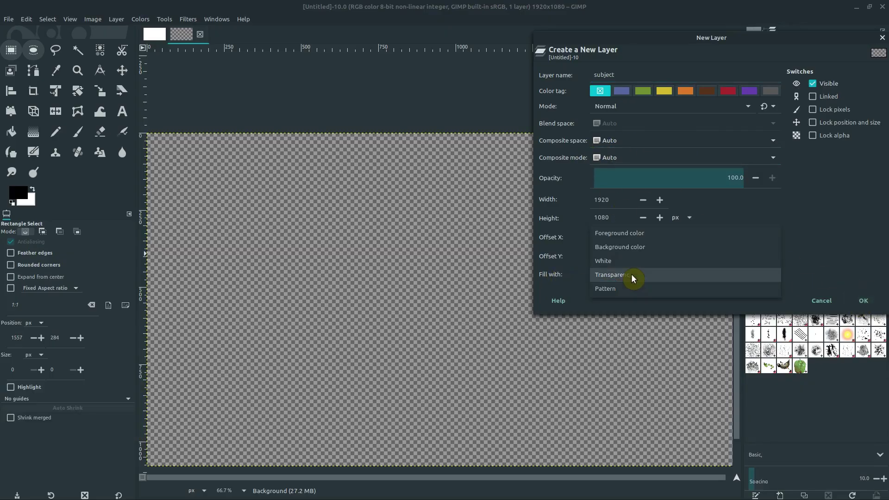
{"action": "left_click", "coordinate": [607, 263]}
{"action": "left_click", "coordinate": [609, 272]}
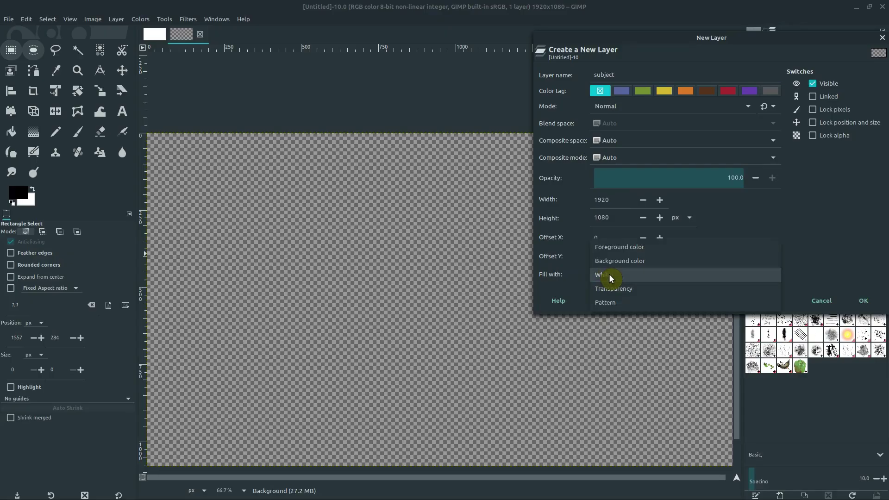
{"action": "left_click", "coordinate": [607, 300]}
{"action": "left_click", "coordinate": [607, 278]}
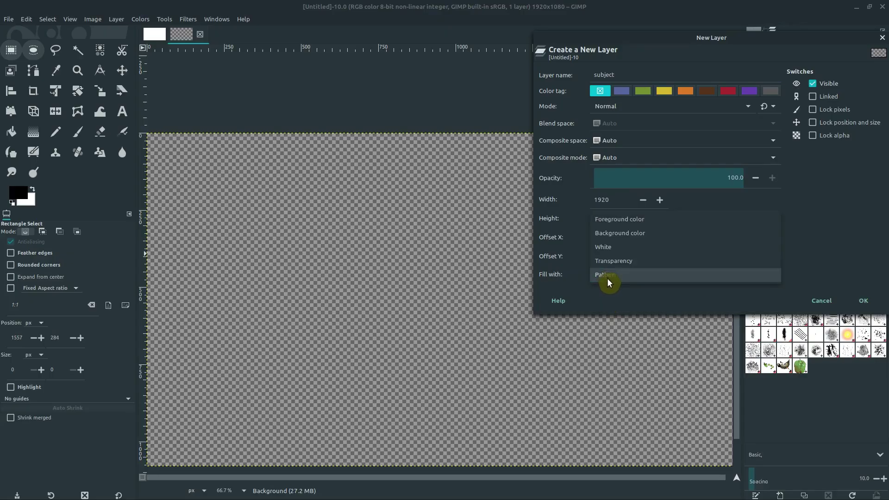
{"action": "left_click", "coordinate": [604, 246]}
{"action": "left_click", "coordinate": [862, 300]}
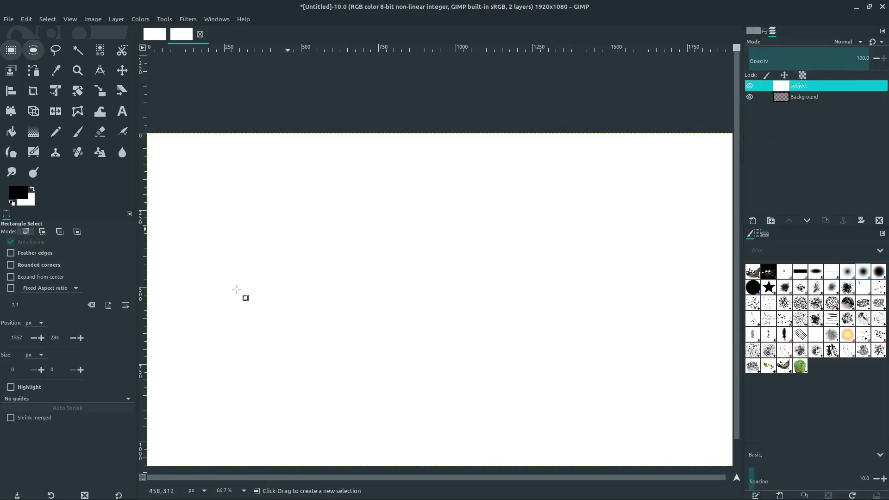
Paint a soft dark blob with the Paintbrush, draw thin Pencil lines, and erase the top-right corner.
{"action": "left_click", "coordinate": [78, 132]}
{"action": "left_click_drag", "start_coordinate": [193, 160], "coordinate": [297, 241]}
{"action": "left_click", "coordinate": [56, 132]}
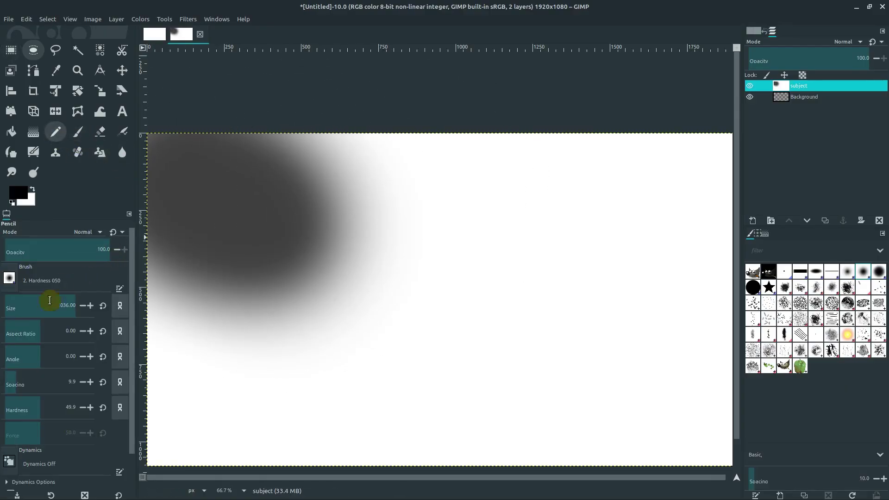
{"action": "left_click_drag", "start_coordinate": [46, 306], "coordinate": [22, 307]}
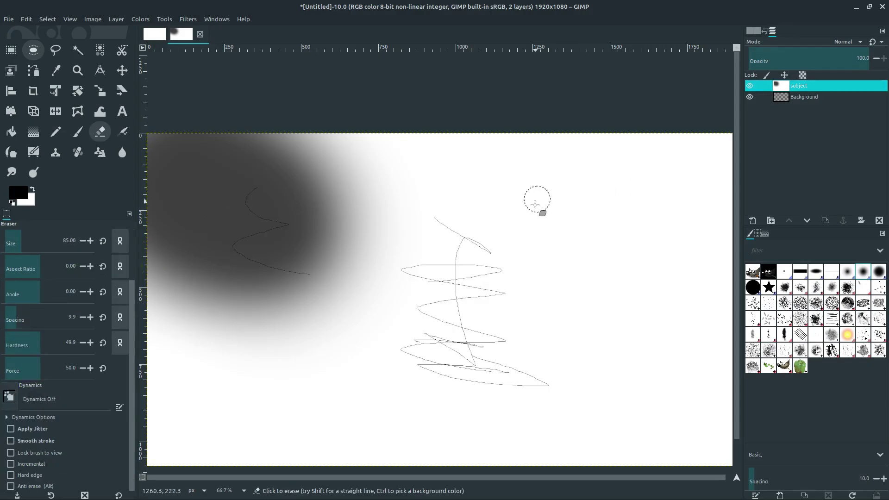
{"action": "mouse_move", "coordinate": [695, 159]}
{"action": "left_mouse_down"}
{"action": "mouse_move", "coordinate": [724, 131]}
{"action": "mouse_move", "coordinate": [713, 140]}
{"action": "mouse_move", "coordinate": [688, 133]}
{"action": "mouse_move", "coordinate": [763, 177]}
{"action": "mouse_move", "coordinate": [738, 181]}
{"action": "mouse_move", "coordinate": [711, 161]}
{"action": "mouse_move", "coordinate": [706, 168]}
{"action": "mouse_move", "coordinate": [709, 158]}
{"action": "mouse_move", "coordinate": [680, 163]}
{"action": "mouse_move", "coordinate": [724, 202]}
{"action": "mouse_move", "coordinate": [662, 134]}
{"action": "mouse_move", "coordinate": [696, 200]}
{"action": "mouse_move", "coordinate": [739, 211]}
{"action": "mouse_move", "coordinate": [704, 193]}
{"action": "mouse_move", "coordinate": [707, 210]}
{"action": "mouse_move", "coordinate": [623, 143]}
{"action": "mouse_move", "coordinate": [719, 266]}
{"action": "mouse_move", "coordinate": [617, 141]}
{"action": "mouse_move", "coordinate": [703, 235]}
{"action": "mouse_move", "coordinate": [680, 197]}
{"action": "mouse_move", "coordinate": [705, 202]}
{"action": "mouse_move", "coordinate": [642, 136]}
{"action": "mouse_move", "coordinate": [656, 179]}
{"action": "left_mouse_up"}
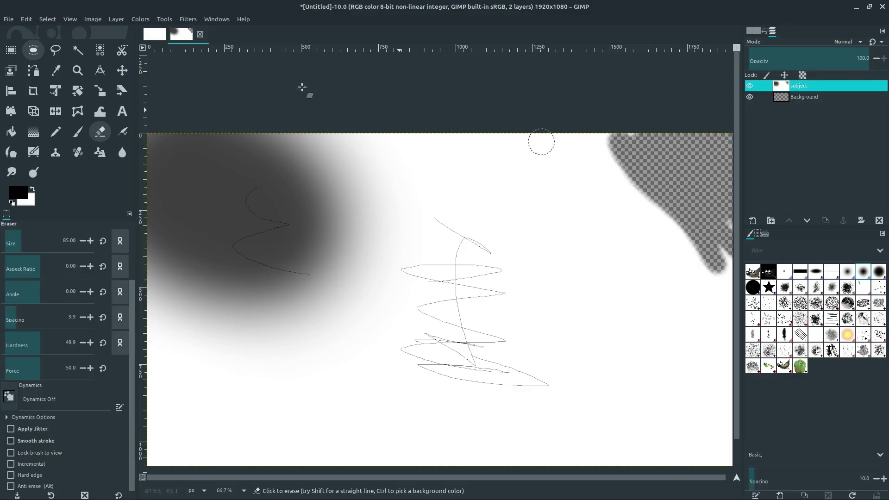
Open the snow photo P1010879.JPG.
{"action": "left_click", "coordinate": [9, 19]}
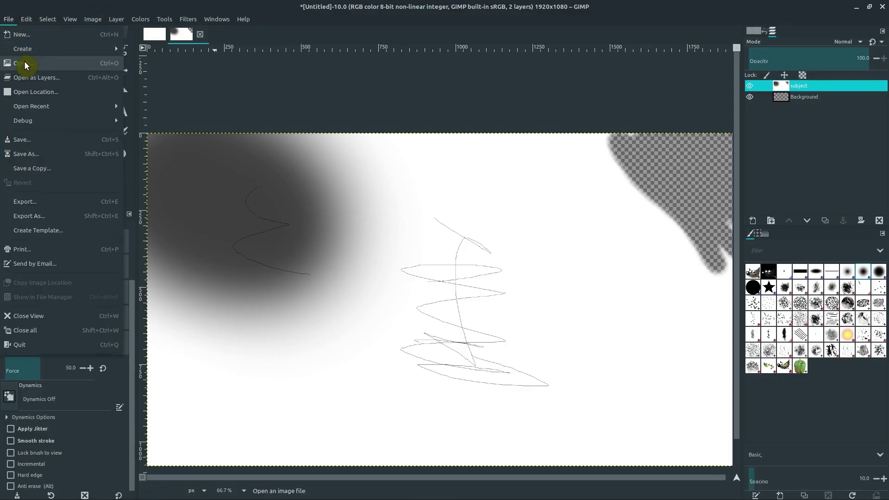
{"action": "left_click", "coordinate": [27, 63]}
{"action": "left_click", "coordinate": [286, 154]}
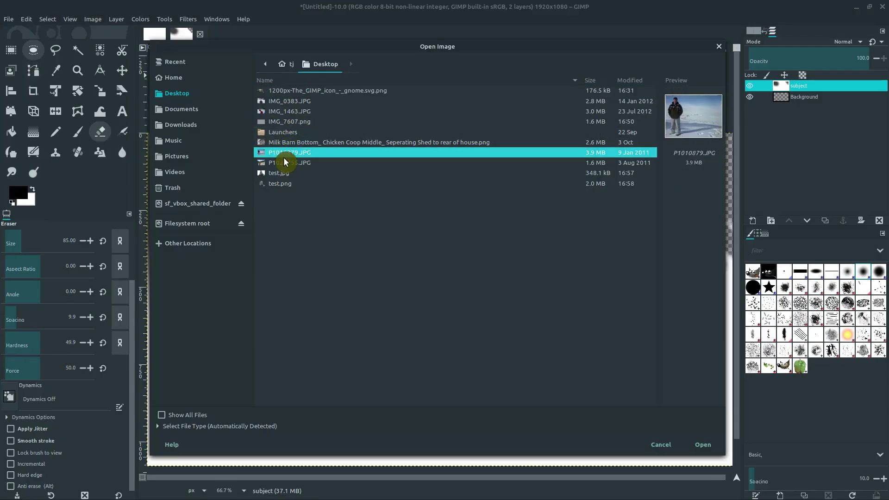
{"action": "left_click", "coordinate": [704, 443]}
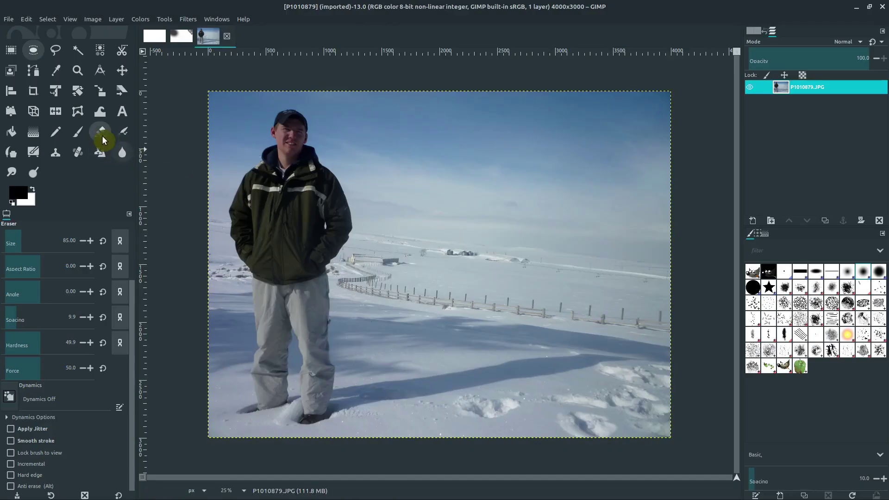
Erase a white zigzag and, with the eraser at size 157, a large white patch across the sky.
{"action": "mouse_move", "coordinate": [383, 121]}
{"action": "left_mouse_down"}
{"action": "mouse_move", "coordinate": [439, 115]}
{"action": "mouse_move", "coordinate": [387, 159]}
{"action": "mouse_move", "coordinate": [440, 202]}
{"action": "mouse_move", "coordinate": [433, 199]}
{"action": "left_mouse_up"}
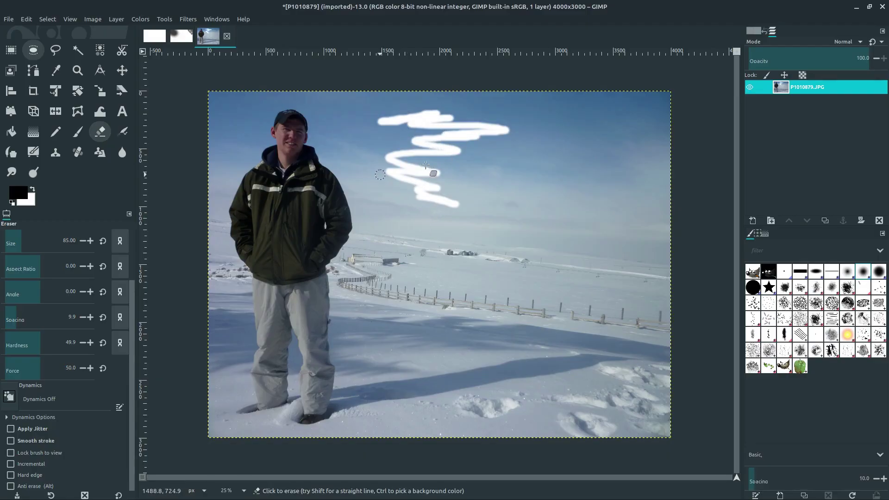
{"action": "left_click_drag", "start_coordinate": [54, 234], "coordinate": [27, 243]}
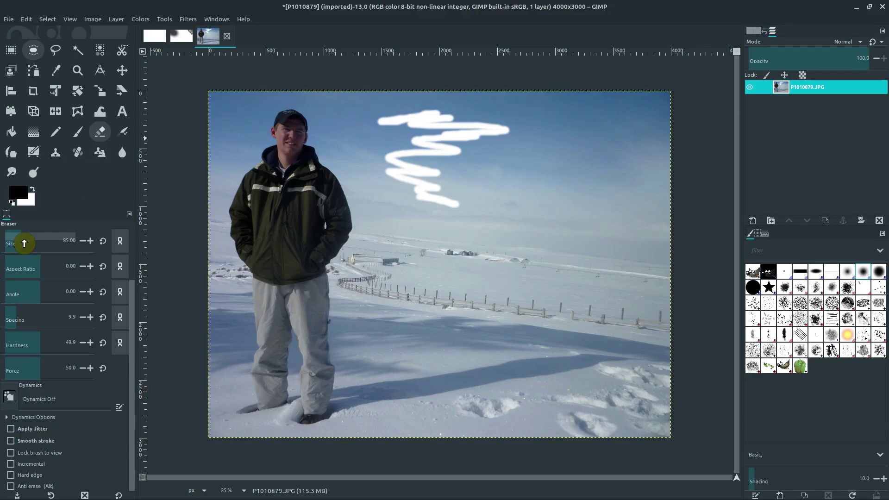
{"action": "mouse_move", "coordinate": [569, 135]}
{"action": "left_mouse_down"}
{"action": "mouse_move", "coordinate": [633, 145]}
{"action": "mouse_move", "coordinate": [607, 98]}
{"action": "left_mouse_up"}
{"action": "mouse_move", "coordinate": [633, 145]}
{"action": "left_mouse_down"}
{"action": "mouse_move", "coordinate": [664, 100]}
{"action": "mouse_move", "coordinate": [647, 132]}
{"action": "mouse_move", "coordinate": [545, 177]}
{"action": "mouse_move", "coordinate": [595, 108]}
{"action": "mouse_move", "coordinate": [563, 226]}
{"action": "mouse_move", "coordinate": [629, 136]}
{"action": "mouse_move", "coordinate": [610, 194]}
{"action": "mouse_move", "coordinate": [632, 216]}
{"action": "mouse_move", "coordinate": [661, 133]}
{"action": "mouse_move", "coordinate": [594, 254]}
{"action": "left_mouse_up"}
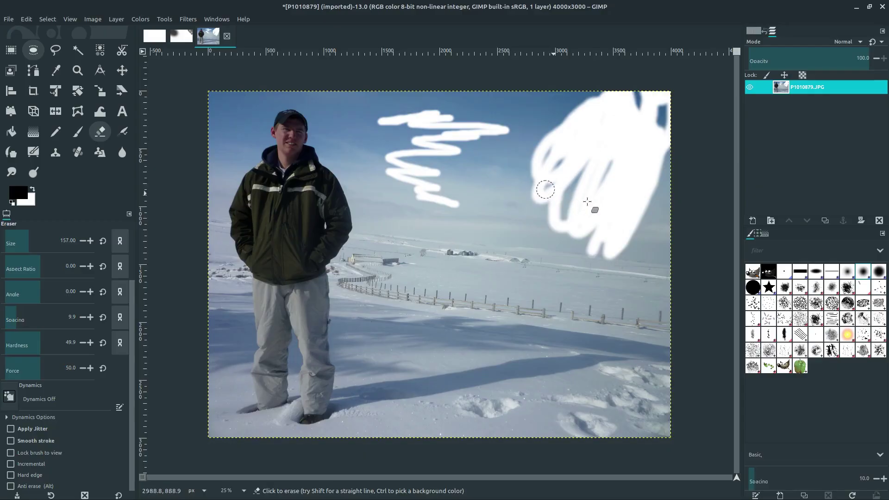
Add an alpha channel to the photo layer, then test-erase a snowfield patch and undo it.
{"action": "right_click", "coordinate": [775, 132]}
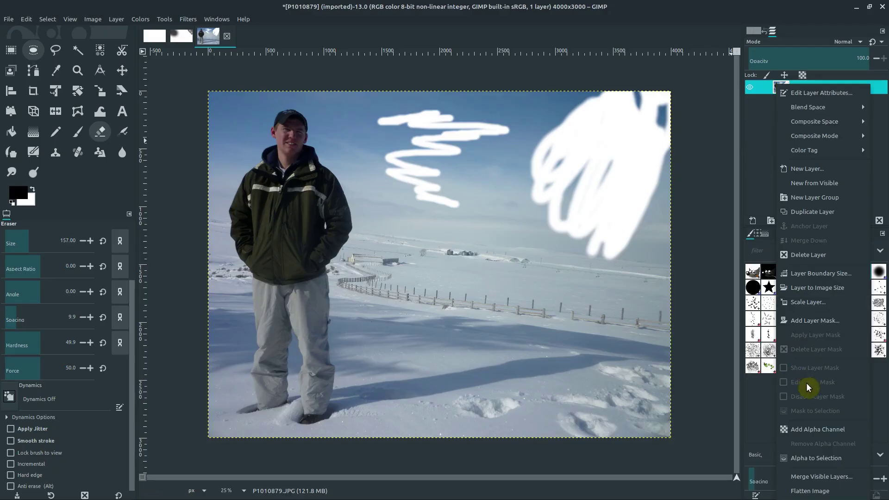
{"action": "left_click", "coordinate": [809, 430]}
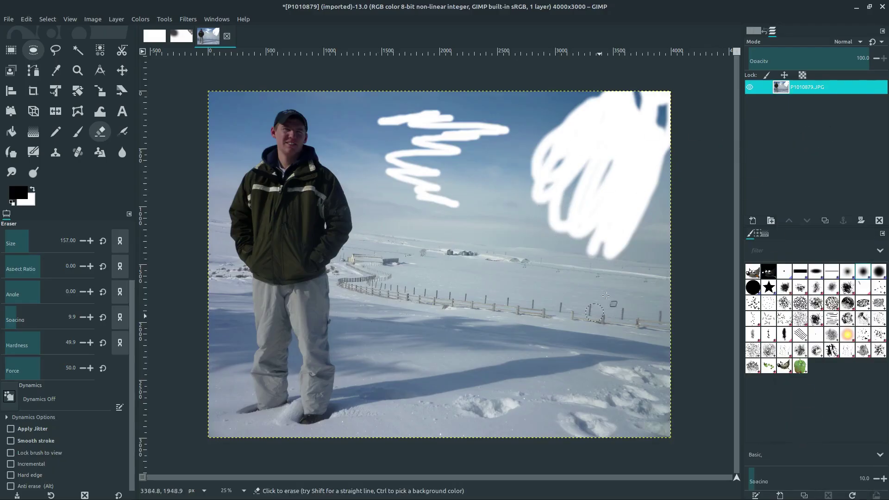
{"action": "mouse_move", "coordinate": [604, 310]}
{"action": "left_mouse_down"}
{"action": "mouse_move", "coordinate": [578, 299]}
{"action": "mouse_move", "coordinate": [595, 270]}
{"action": "left_mouse_up"}
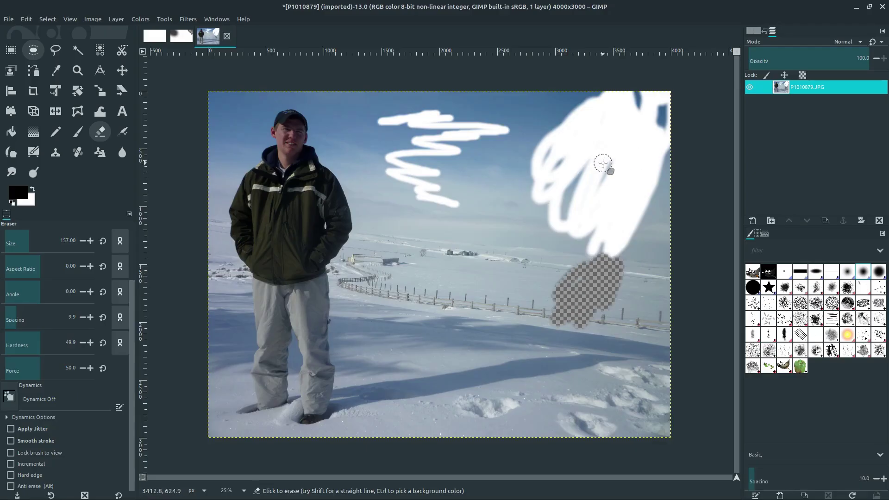
{"action": "key", "text": "ctrl+z"}
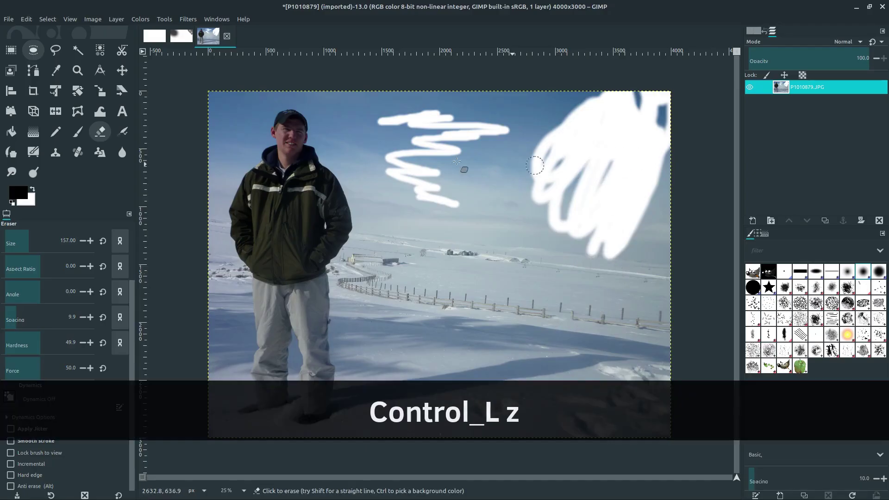
{"action": "left_click", "coordinate": [138, 19]}
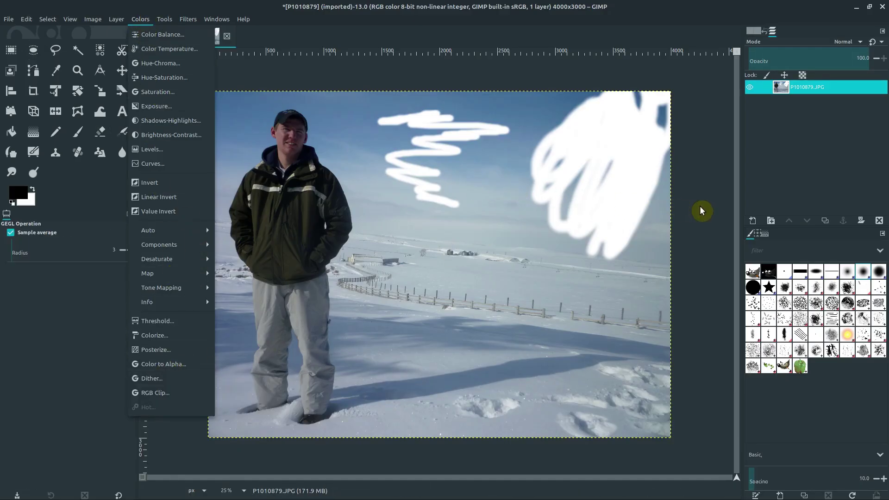
{"action": "left_click", "coordinate": [554, 181]}
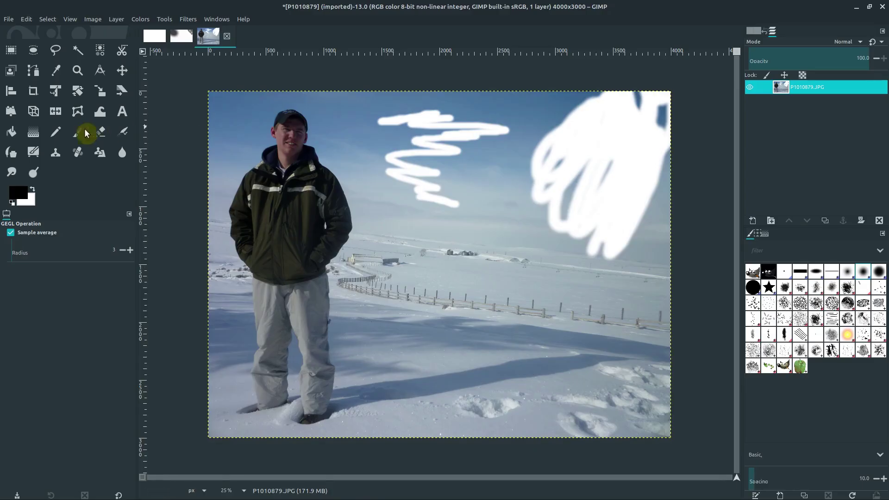
Fuzzy-select the white blob and squiggle, then apply Color to Alpha with white.
{"action": "left_click", "coordinate": [77, 50]}
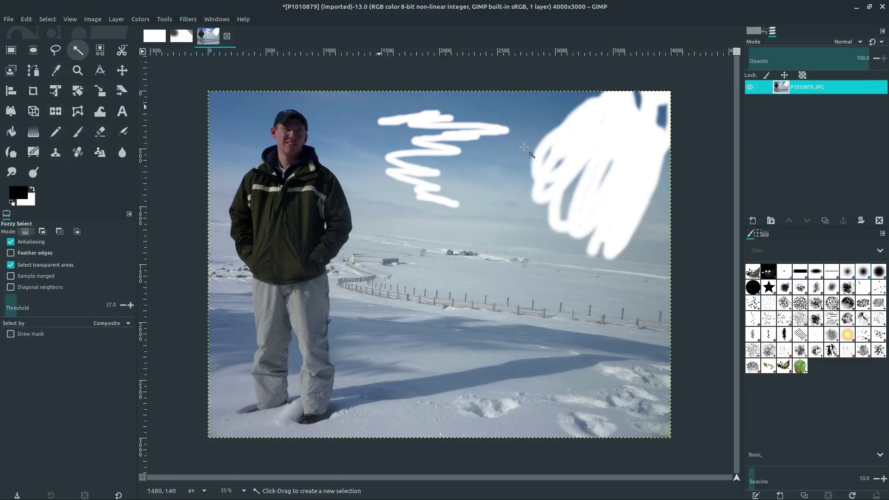
{"action": "left_click", "coordinate": [586, 131]}
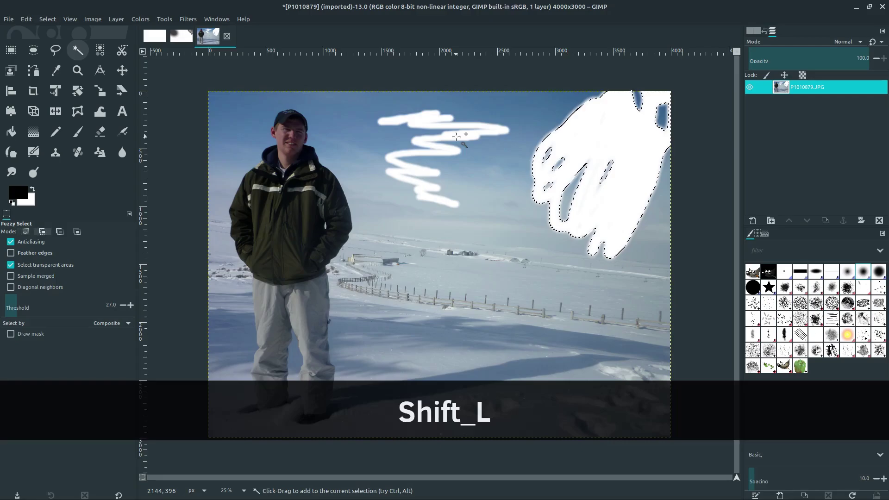
{"action": "left_click", "coordinate": [459, 151], "text": "shift"}
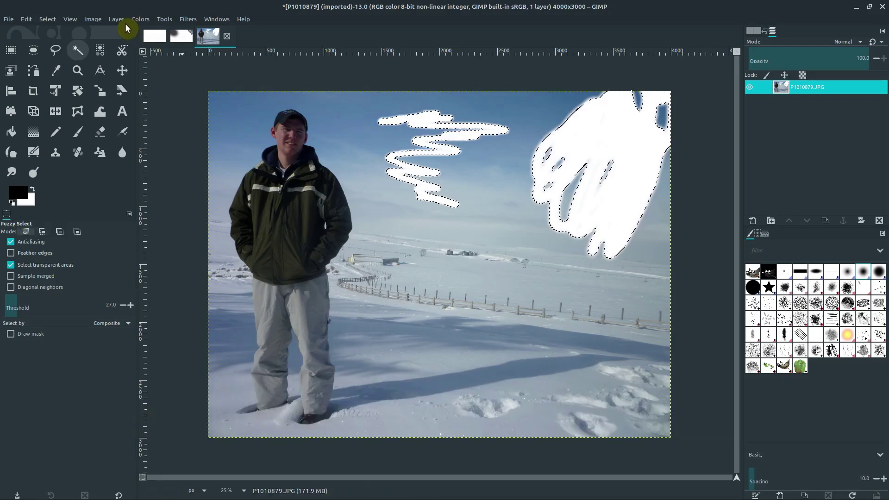
{"action": "left_click", "coordinate": [139, 19]}
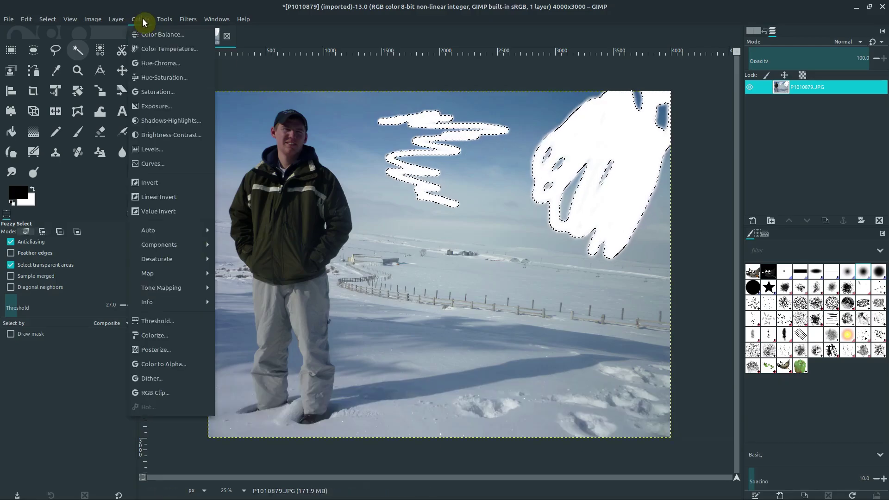
{"action": "left_click", "coordinate": [173, 364]}
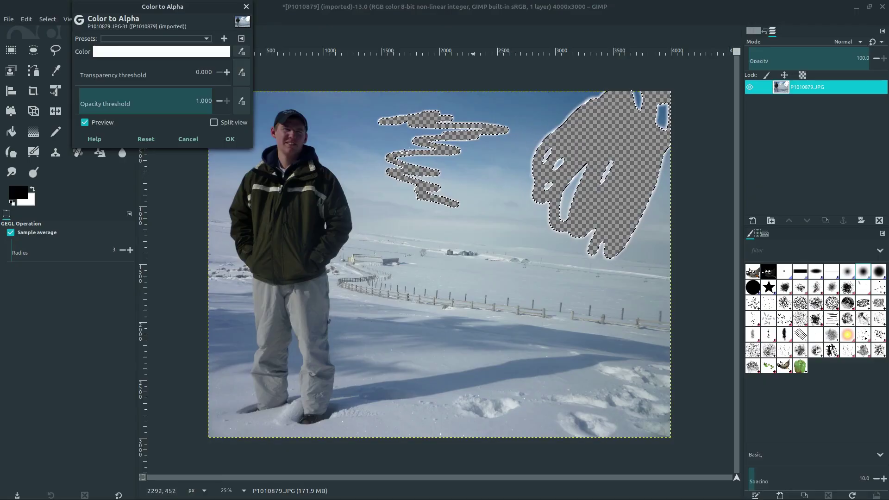
{"action": "left_click", "coordinate": [230, 138]}
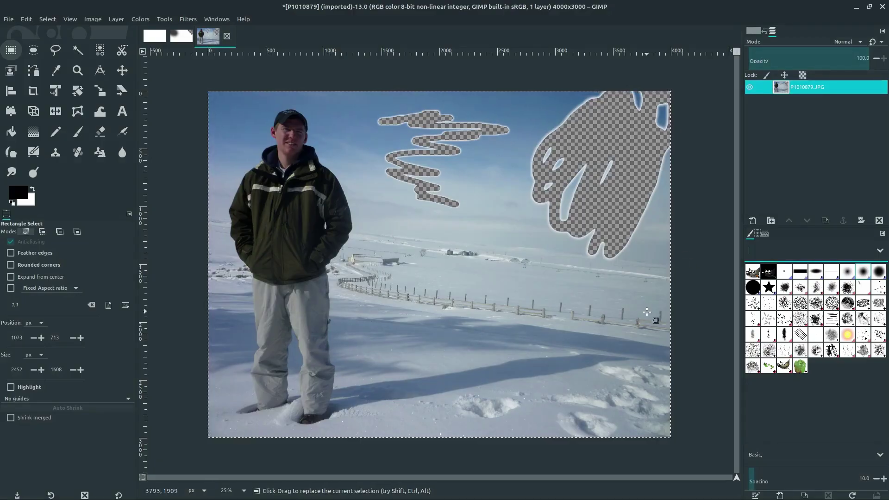
Return to the Untitled image tab, opening and cancelling a new-image dialog along the way.
{"action": "left_click", "coordinate": [185, 33]}
{"action": "scroll", "coordinate": [373, 249], "scroll_direction": "down", "scroll_amount": 1}
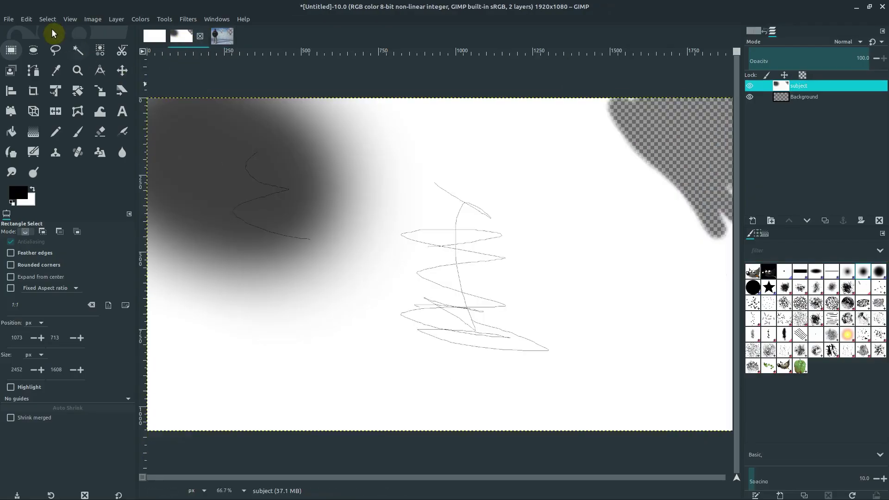
{"action": "left_click", "coordinate": [11, 19]}
{"action": "left_click", "coordinate": [16, 38]}
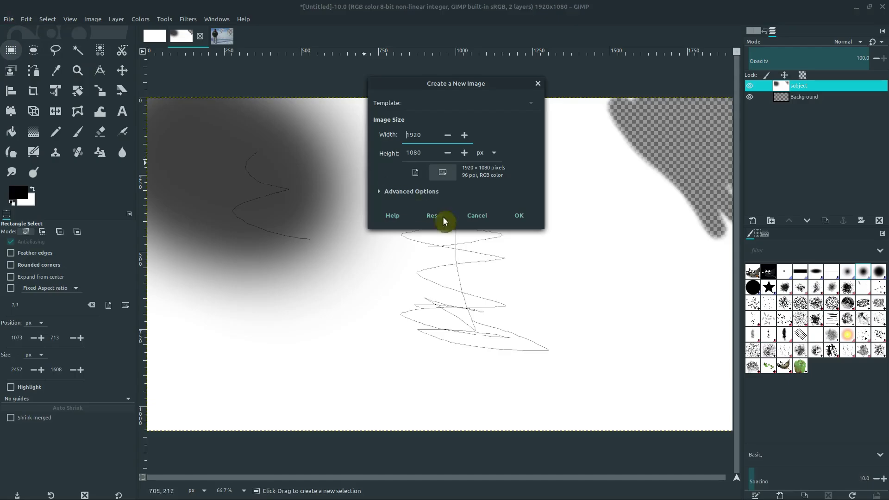
{"action": "left_click", "coordinate": [477, 218]}
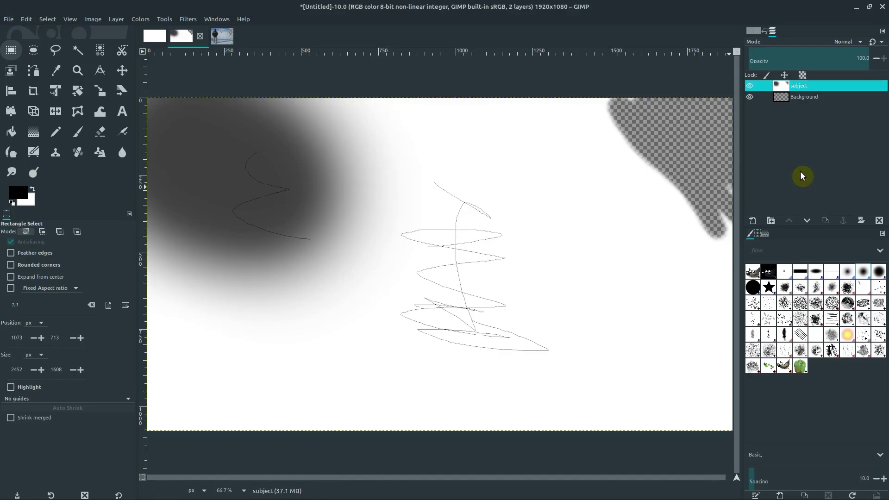